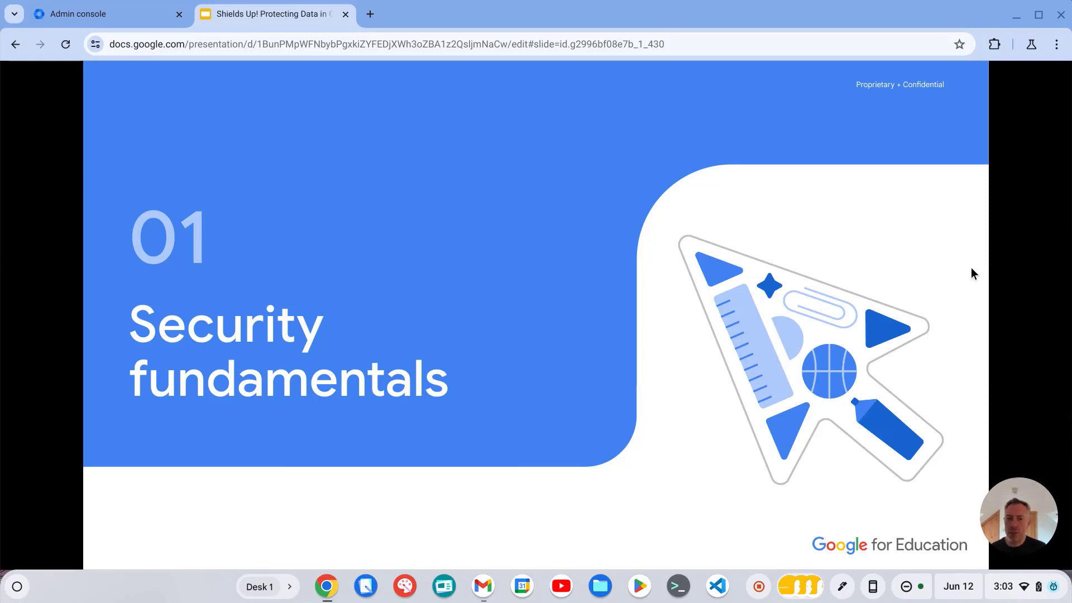
- Advance the presentation past the Enforce 2-Step Verification slide
{"action": "left_click", "coordinate": [1004, 243]}
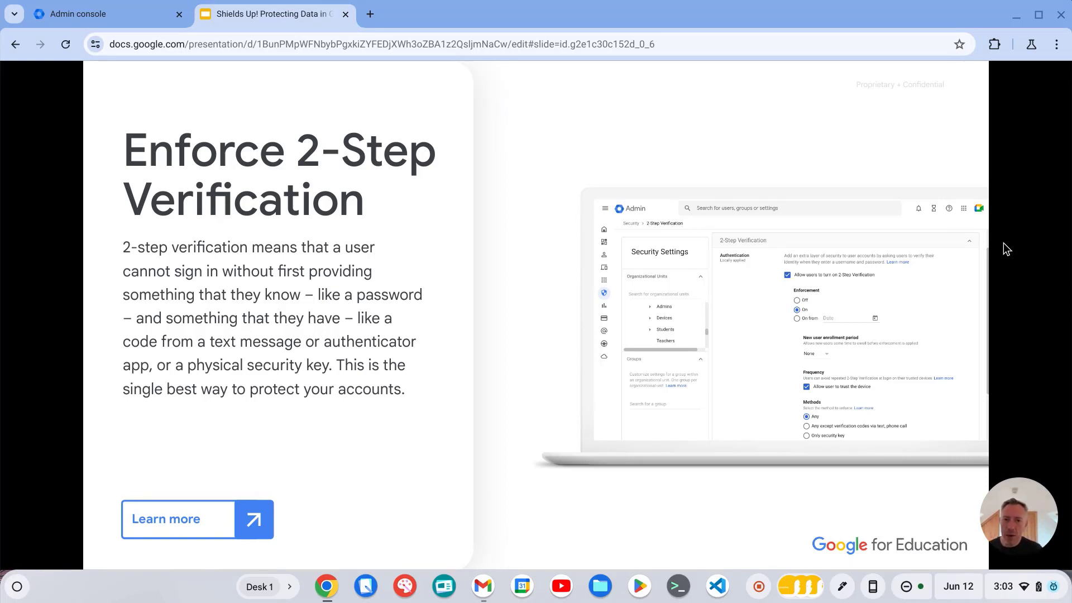
- In the Admin console, go to Security > Authentication > 2-step verification
{"action": "left_click", "coordinate": [73, 14]}
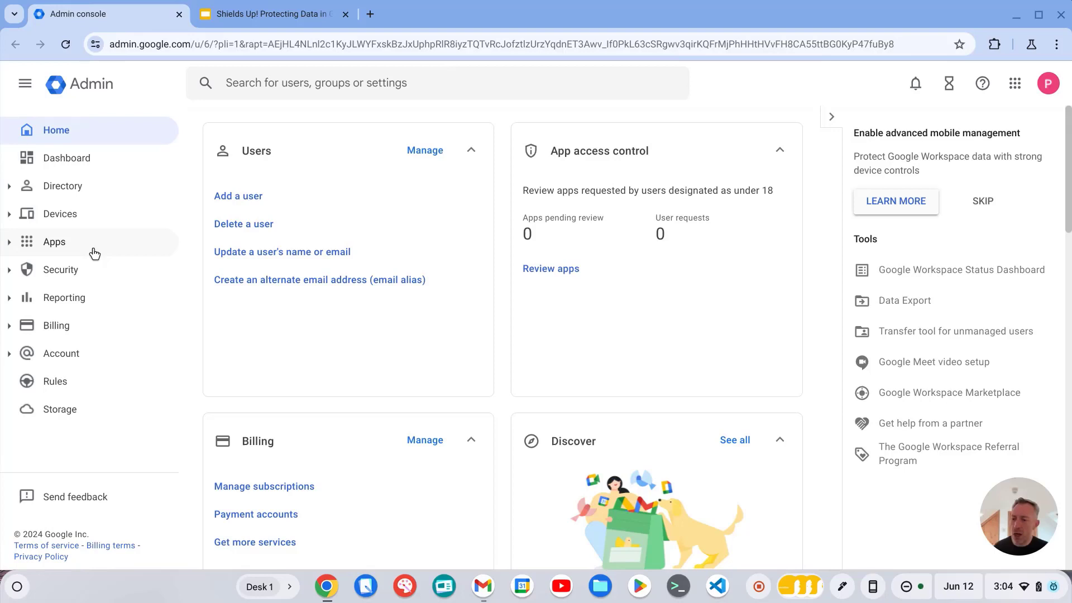
{"action": "left_click", "coordinate": [91, 270]}
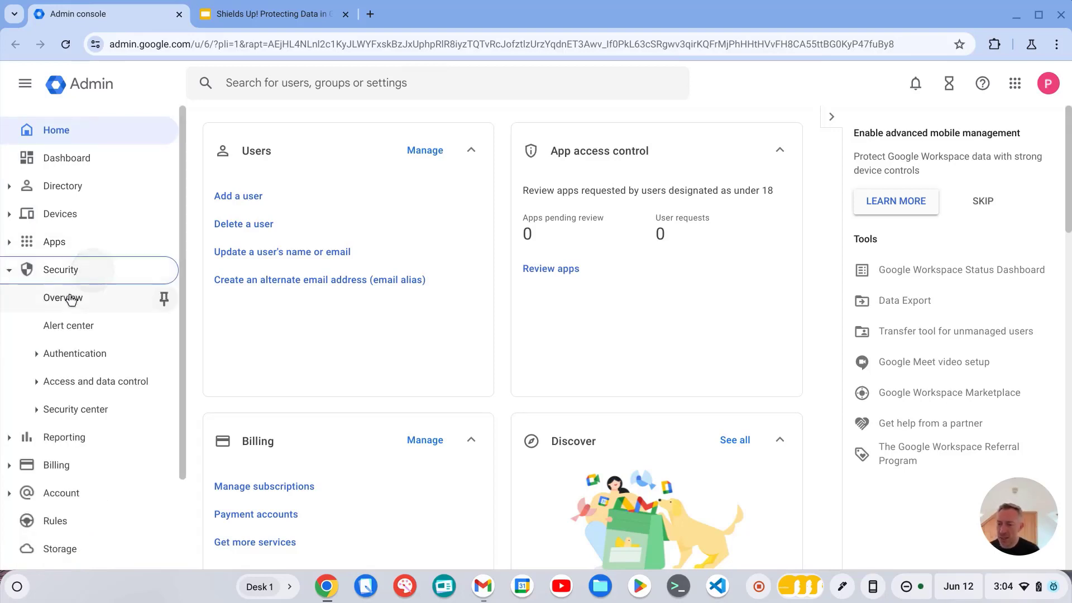
{"action": "left_click", "coordinate": [100, 362]}
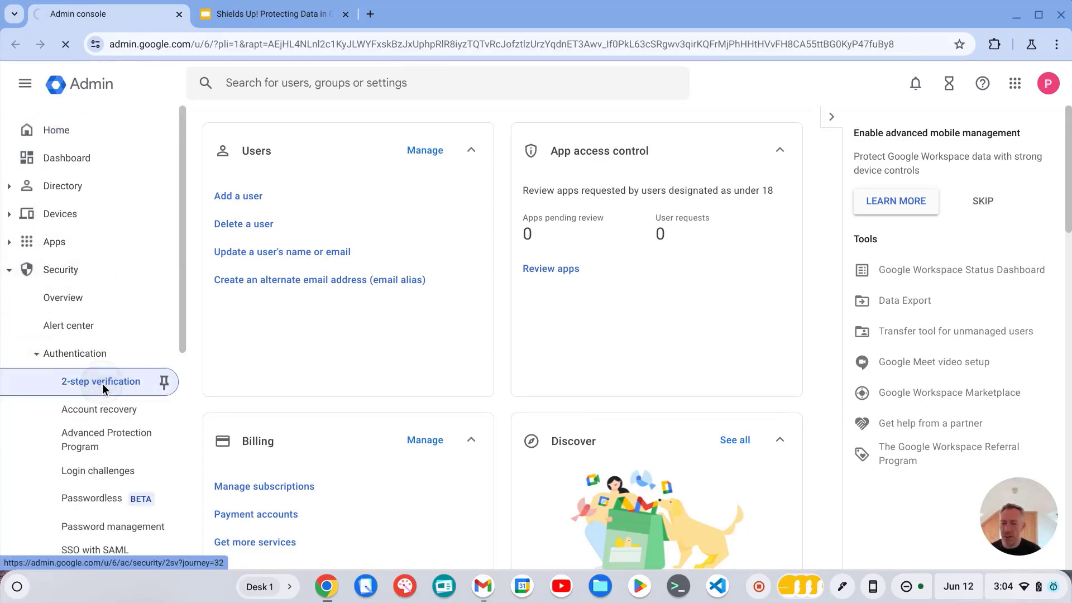
{"action": "left_click", "coordinate": [103, 384]}
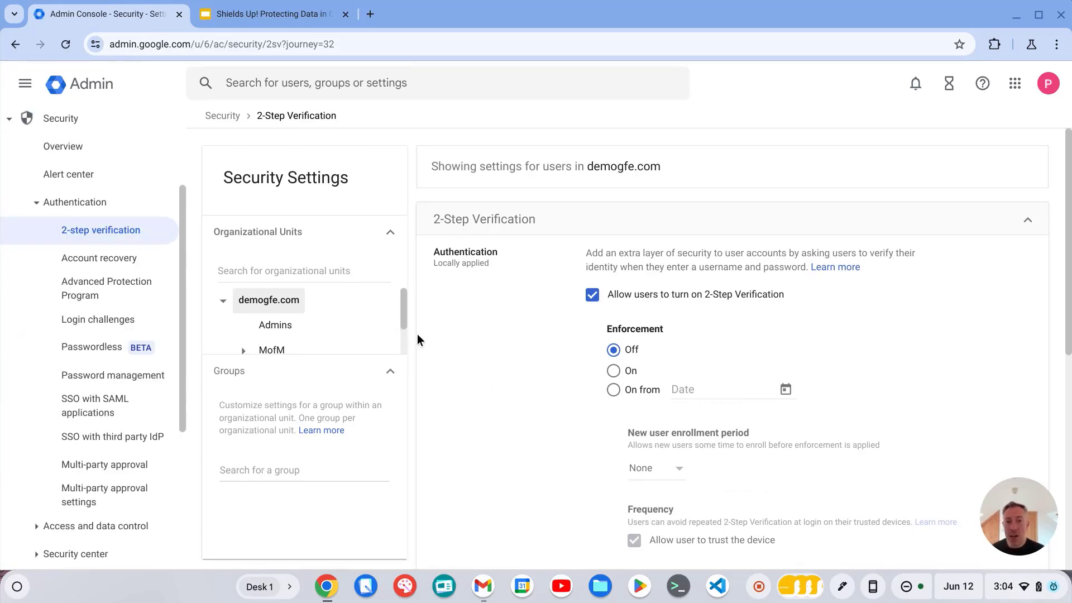
{"action": "scroll", "coordinate": [354, 323], "scroll_direction": "down", "scroll_amount": 2}
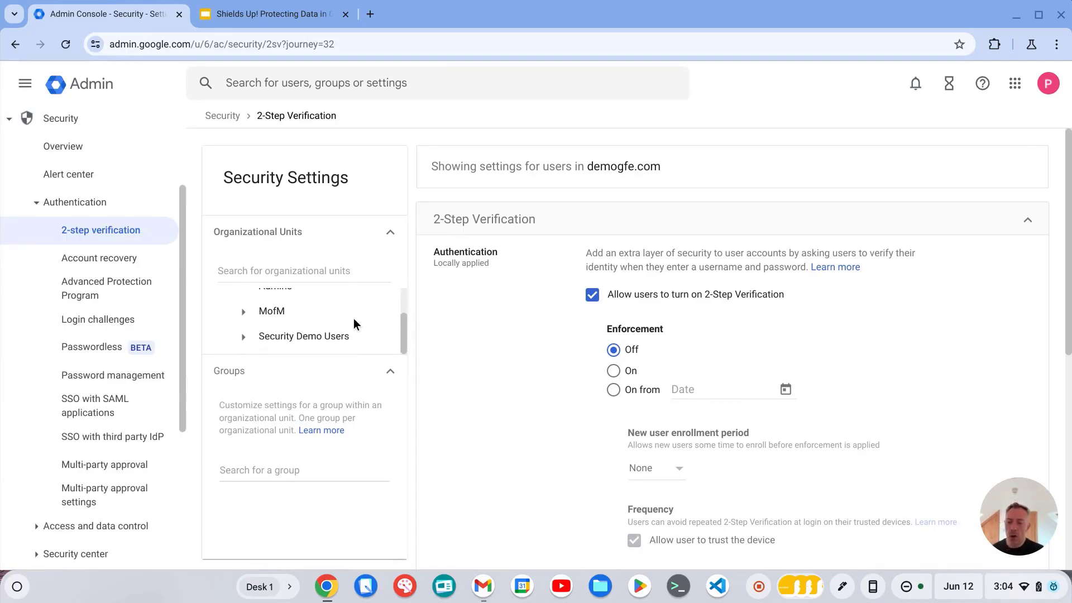
{"action": "scroll", "coordinate": [354, 323], "scroll_direction": "up", "scroll_amount": 1}
- Expand MofM > Hogwarts and select the Staff organizational unit
{"action": "left_click", "coordinate": [244, 327]}
{"action": "scroll", "coordinate": [246, 330], "scroll_direction": "down", "scroll_amount": 1}
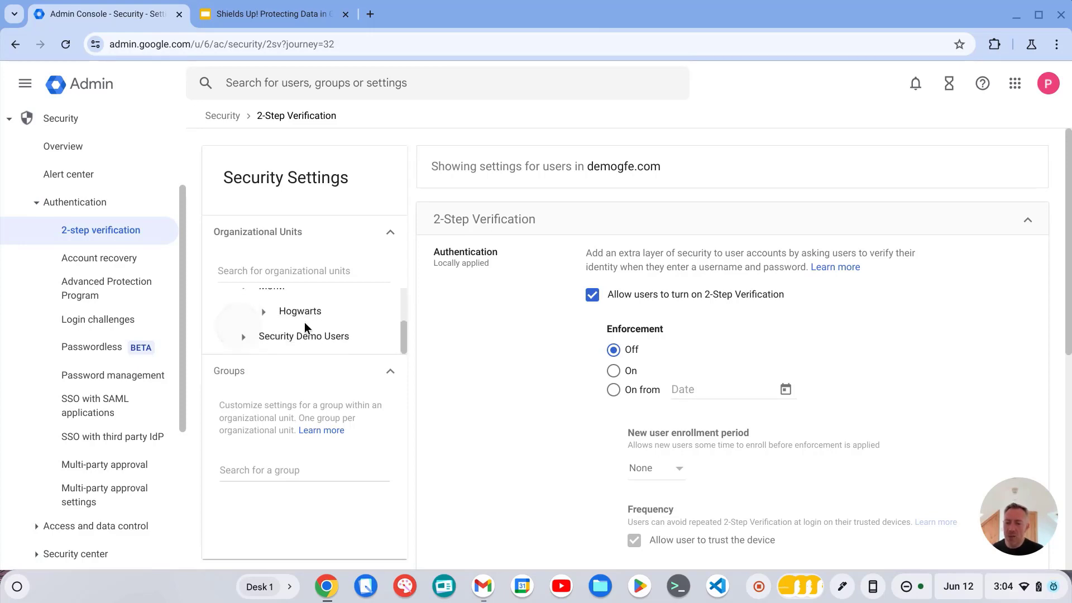
{"action": "left_click", "coordinate": [263, 311]}
{"action": "left_click", "coordinate": [391, 373]}
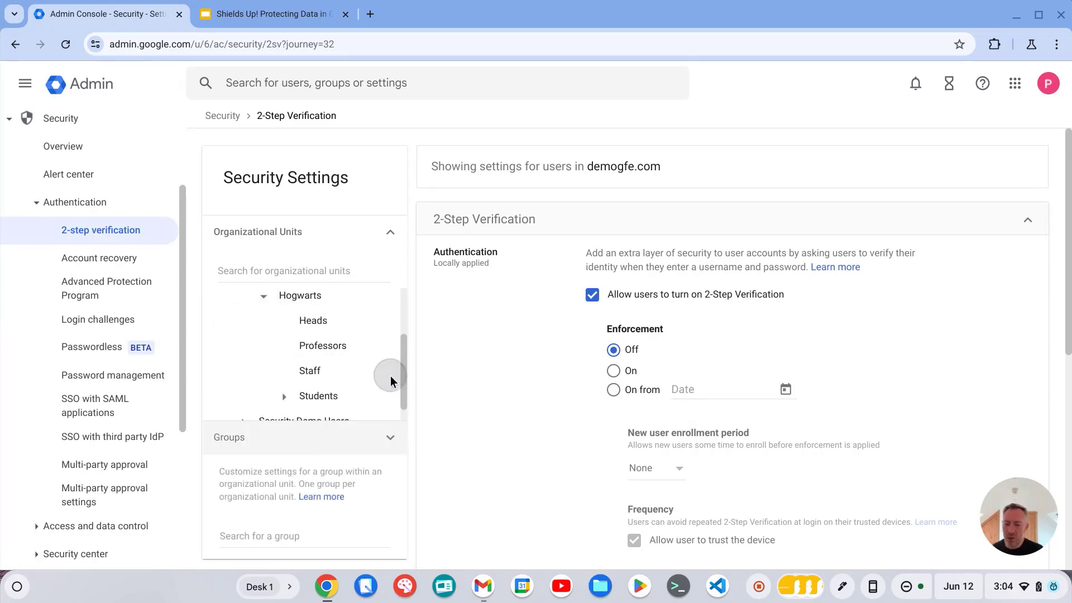
{"action": "scroll", "coordinate": [342, 346], "scroll_direction": "down", "scroll_amount": 1}
{"action": "left_click", "coordinate": [308, 354]}
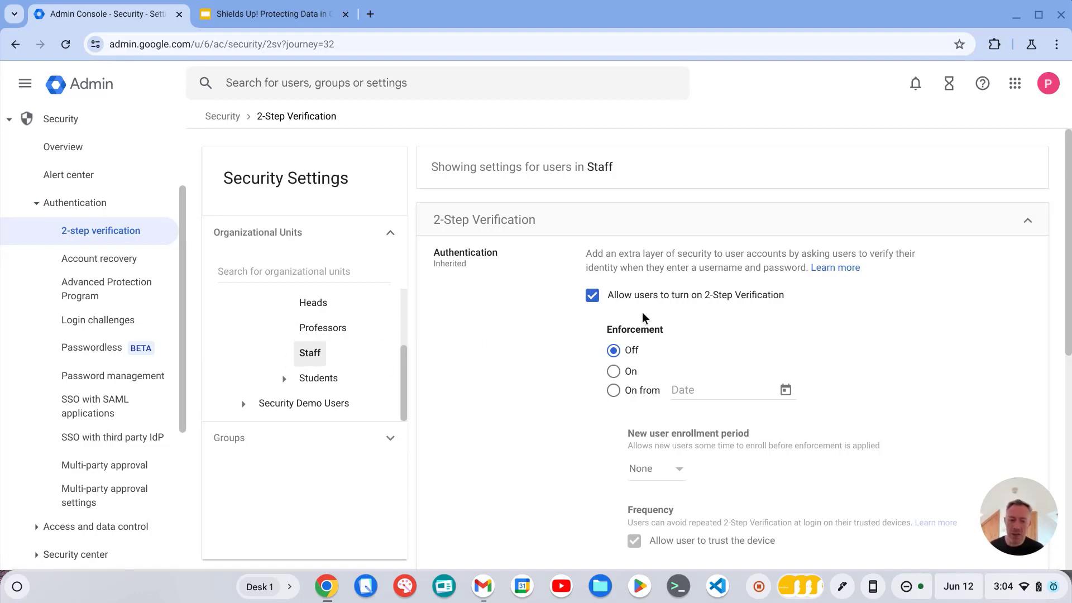
- Set Staff's 2-Step Verification enforcement to 'On from', leaving the start date unchosen
{"action": "scroll", "coordinate": [644, 317], "scroll_direction": "down", "scroll_amount": 3}
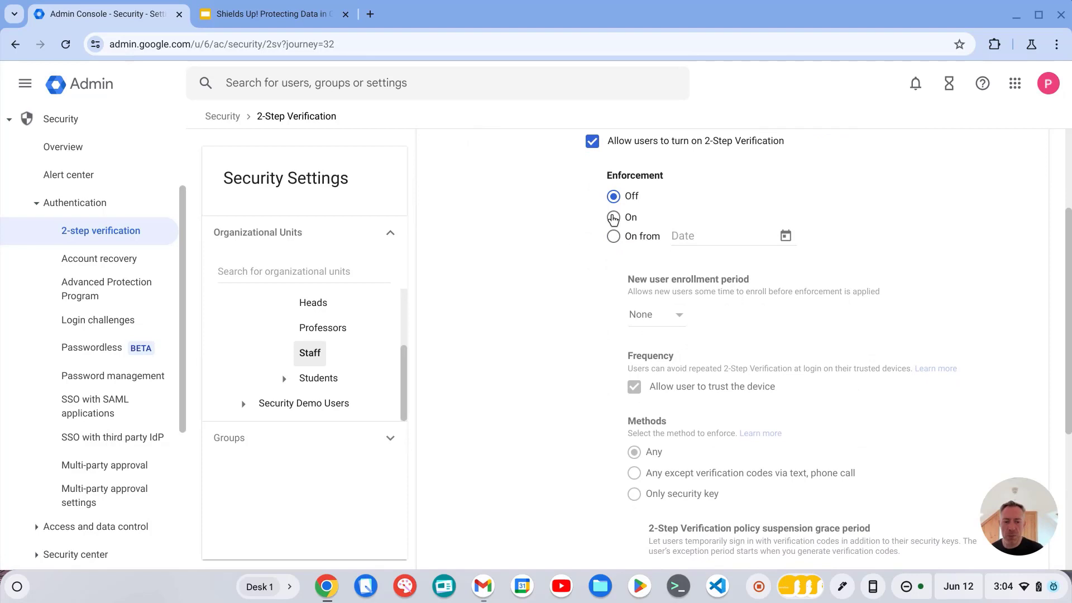
{"action": "left_click", "coordinate": [614, 218]}
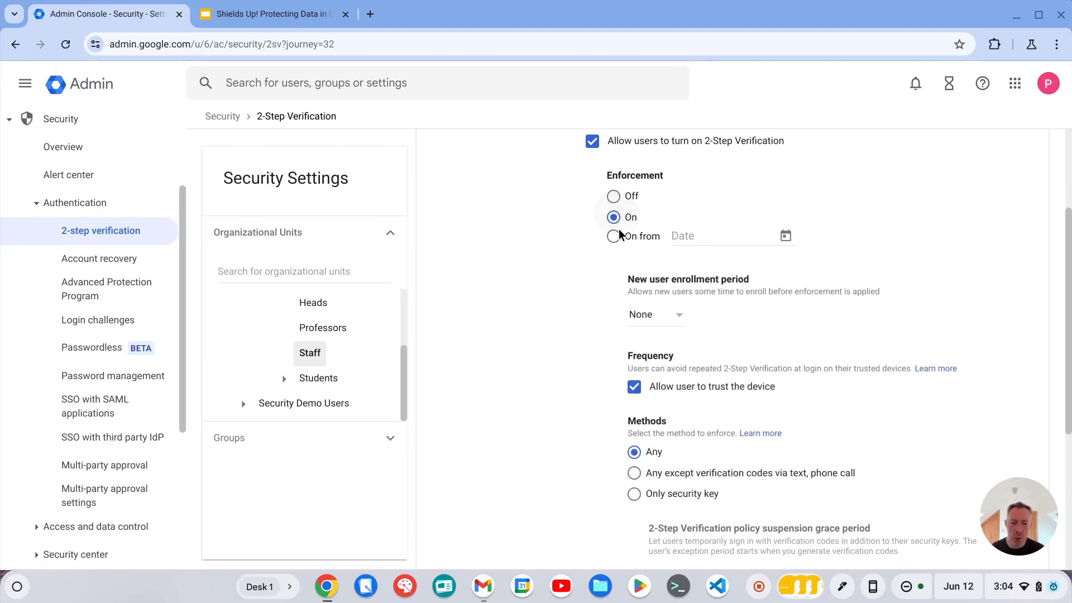
{"action": "left_click", "coordinate": [614, 236]}
{"action": "left_click", "coordinate": [786, 235]}
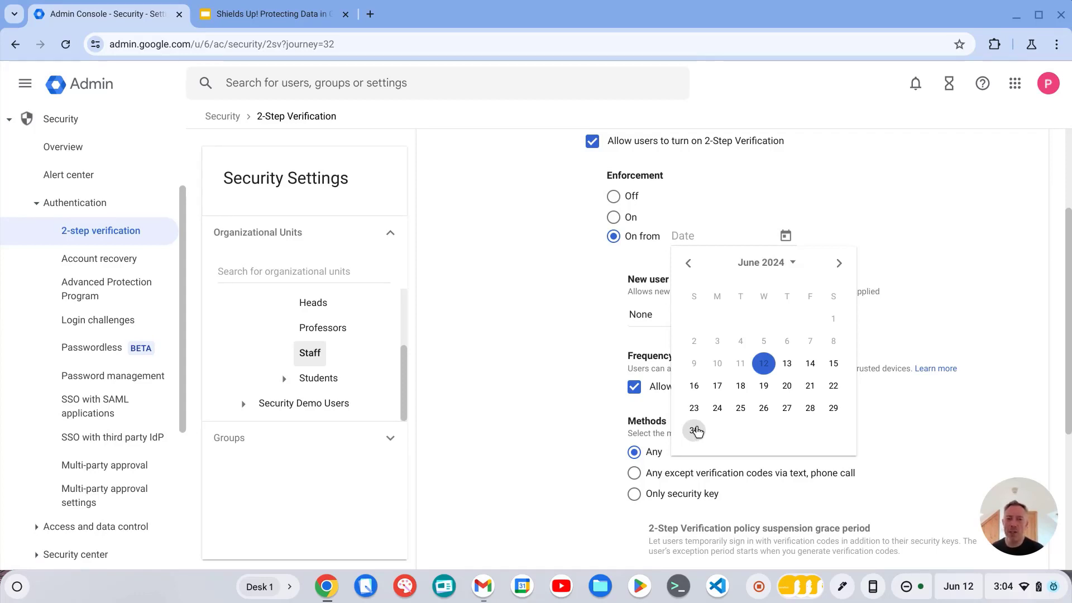
{"action": "left_click", "coordinate": [540, 394]}
{"action": "scroll", "coordinate": [555, 251], "scroll_direction": "down", "scroll_amount": 4}
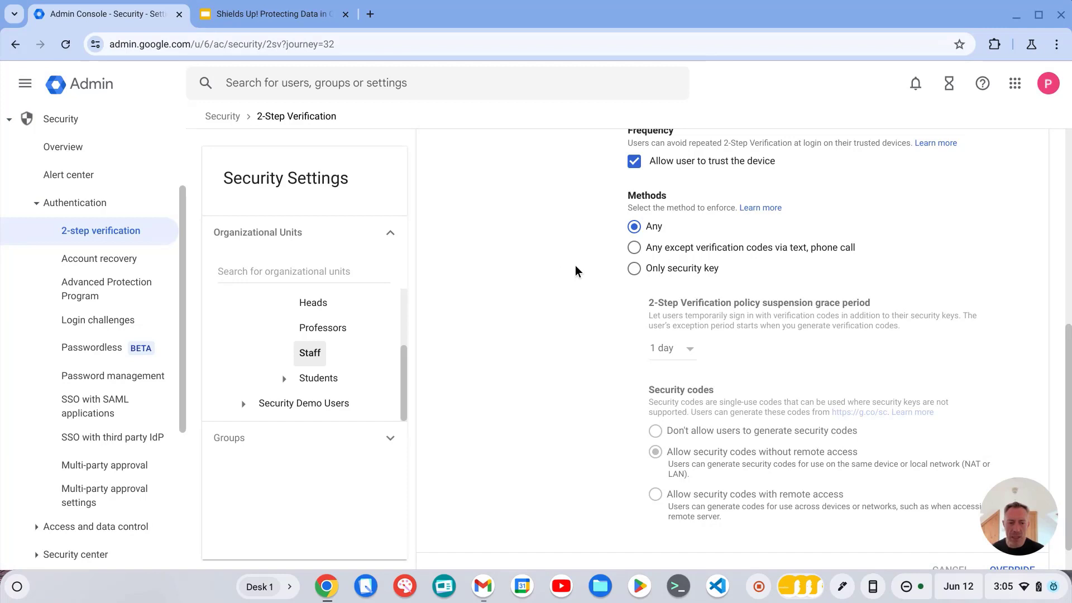
{"action": "scroll", "coordinate": [574, 268], "scroll_direction": "up", "scroll_amount": 7}
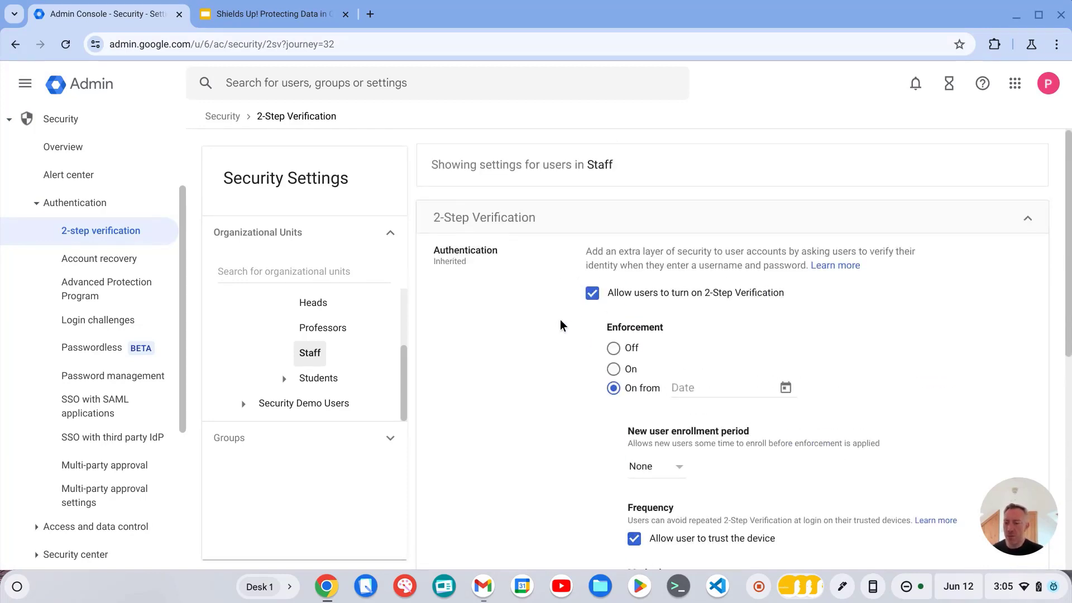
- Open the Security report under Reporting > User Reports
{"action": "left_click", "coordinate": [78, 125]}
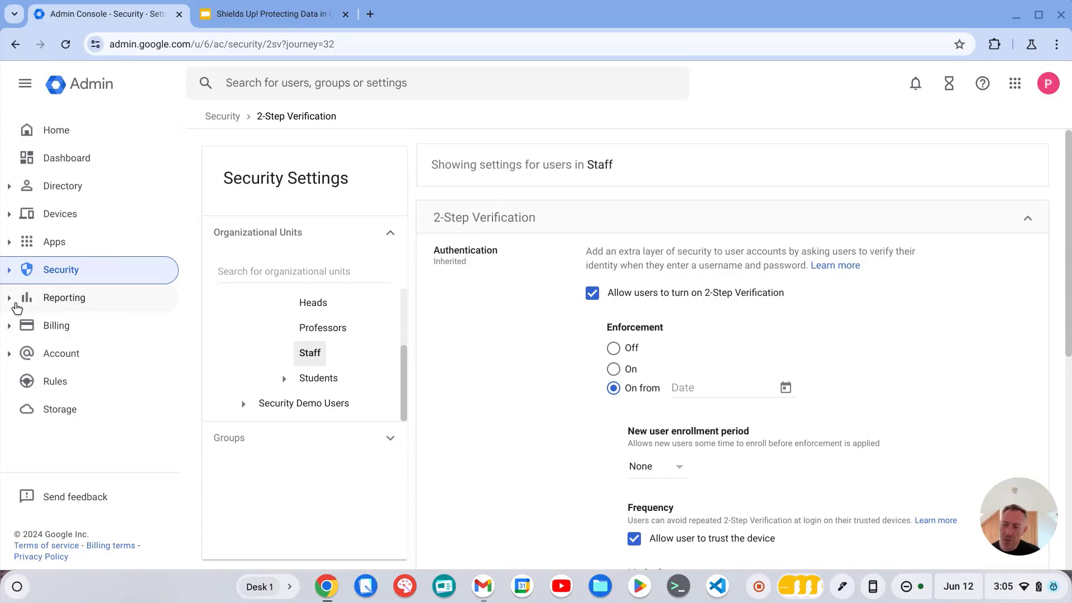
{"action": "left_click", "coordinate": [101, 302]}
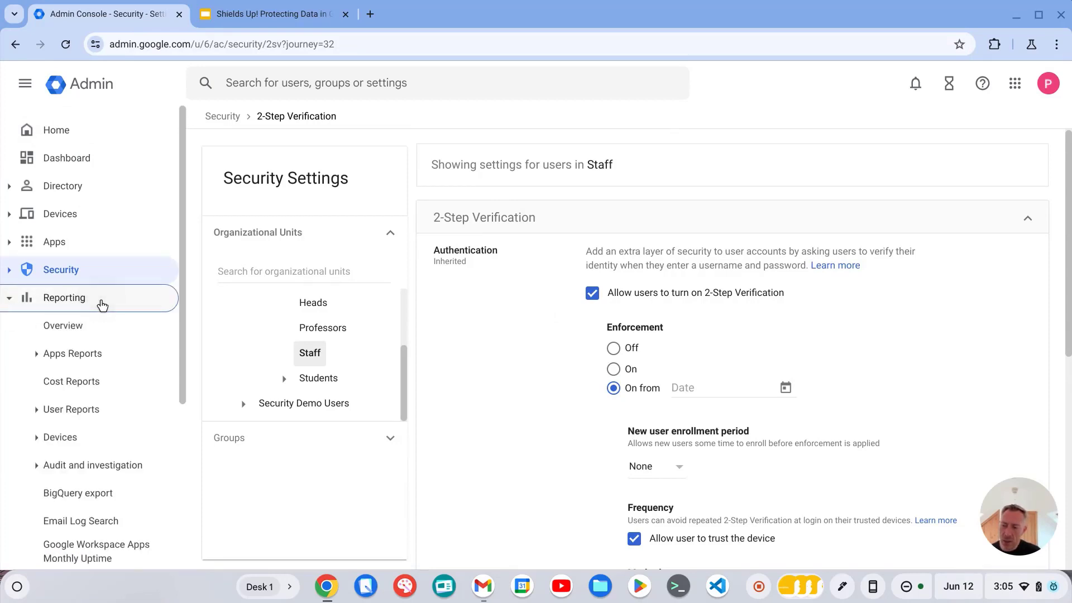
{"action": "scroll", "coordinate": [81, 321], "scroll_direction": "down", "scroll_amount": 1}
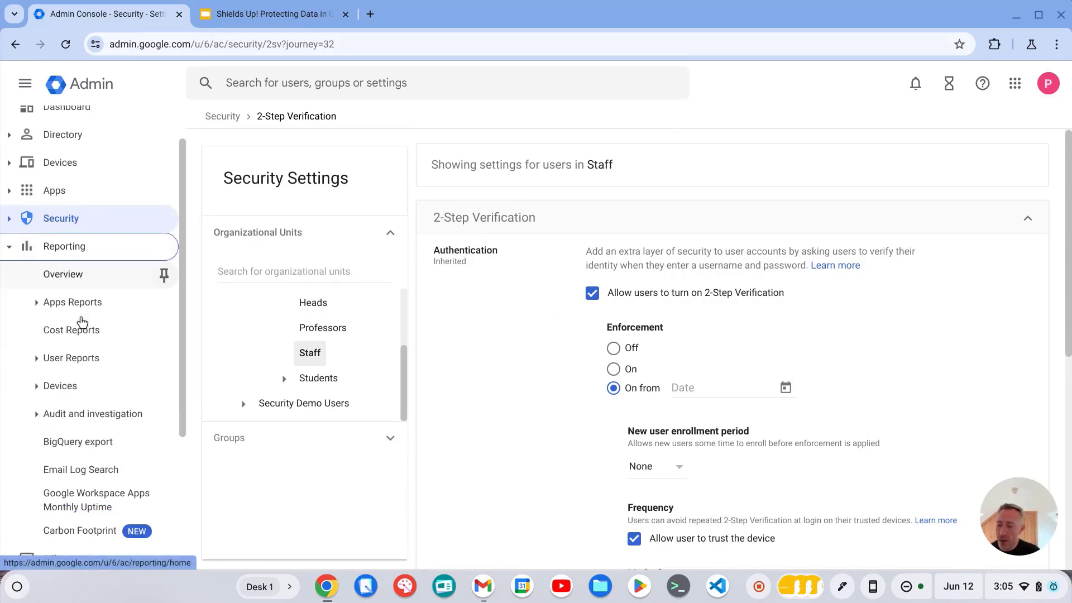
{"action": "left_click", "coordinate": [79, 353]}
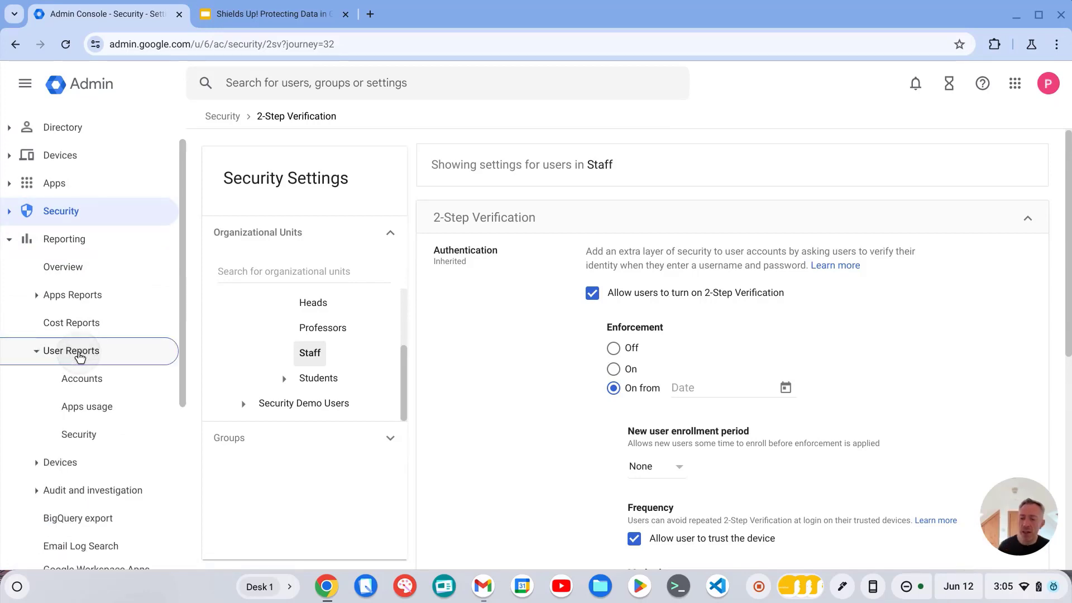
{"action": "left_click", "coordinate": [102, 447]}
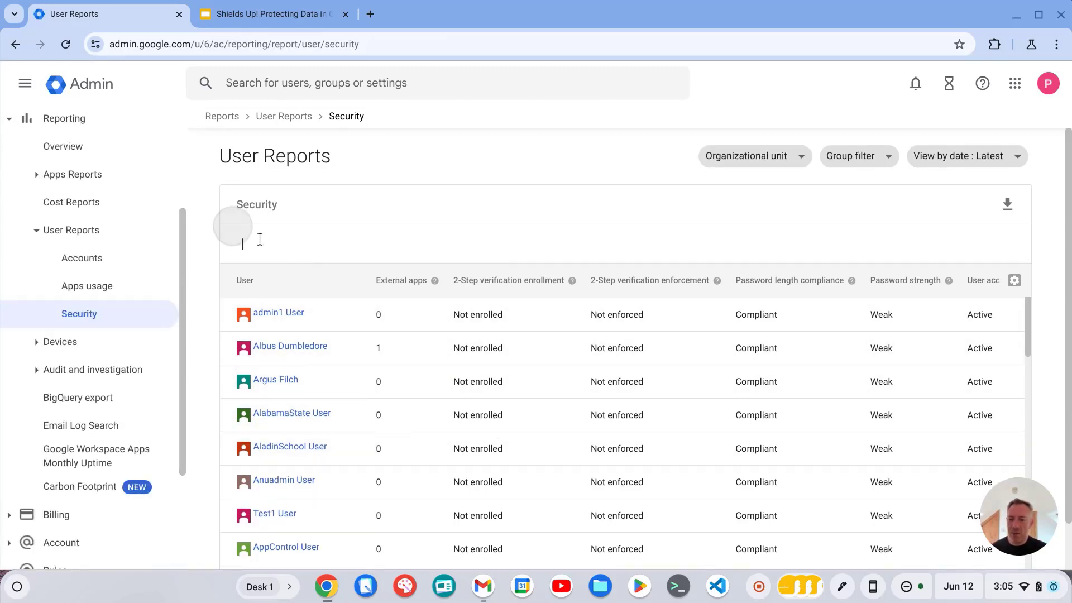
- Filter the report on 2-Step verification enrollment 'Enrolled', then clear the filter
{"action": "left_click", "coordinate": [259, 242]}
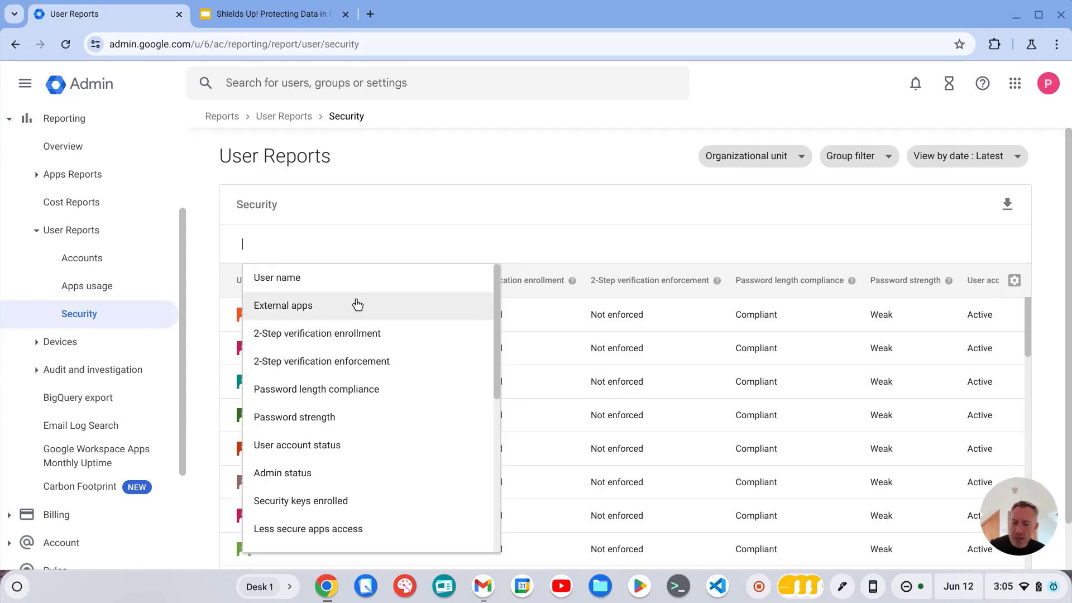
{"action": "left_click", "coordinate": [336, 339]}
{"action": "left_click", "coordinate": [391, 329]}
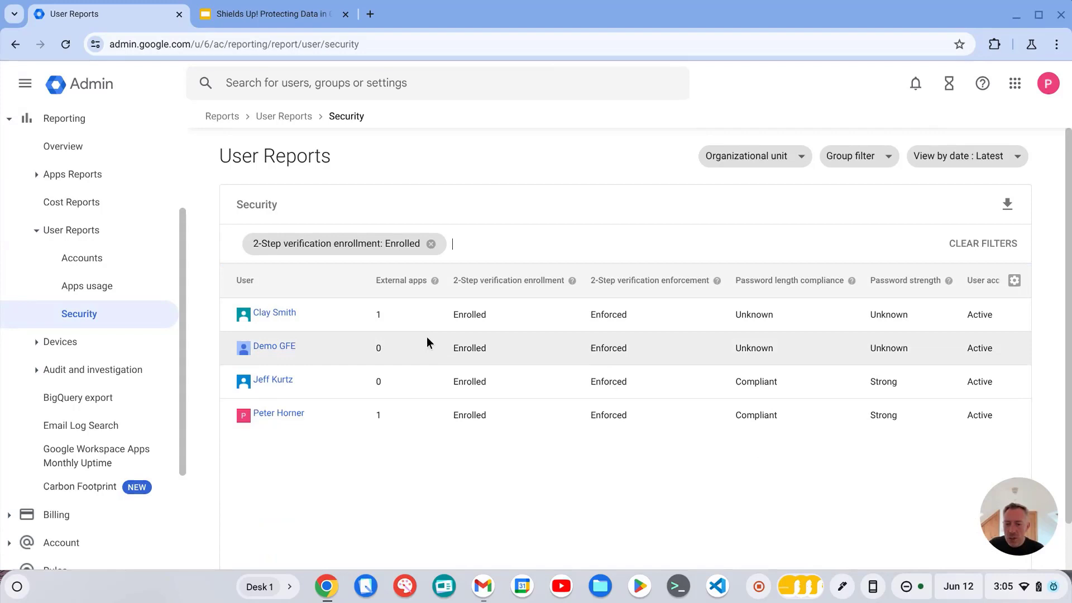
{"action": "left_click", "coordinate": [433, 245]}
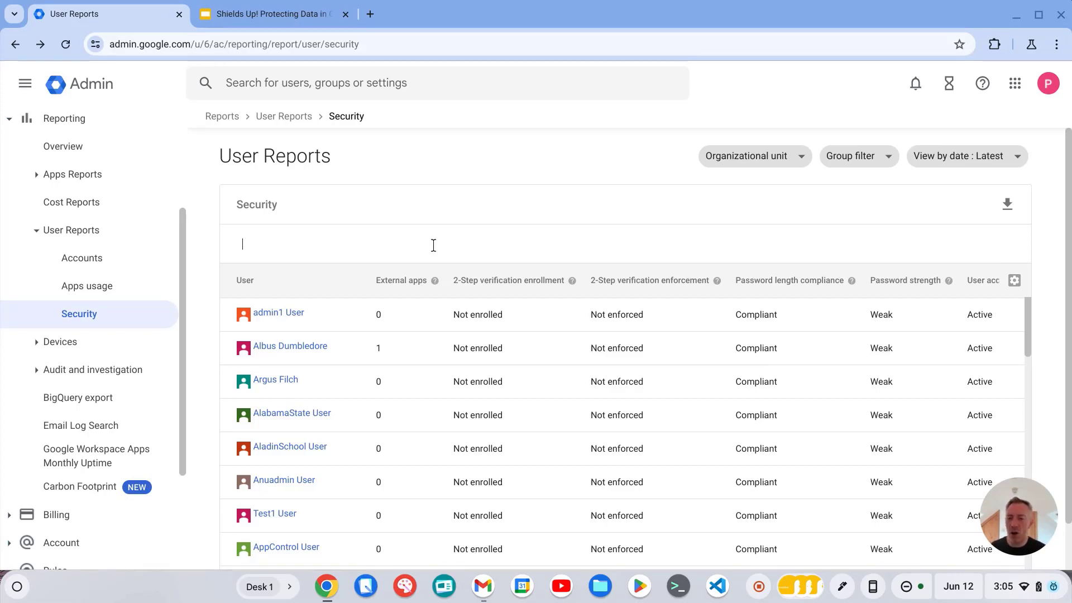
- Return to the Shields Up! presentation and advance to Best Practices for Admins
{"action": "left_click", "coordinate": [274, 15]}
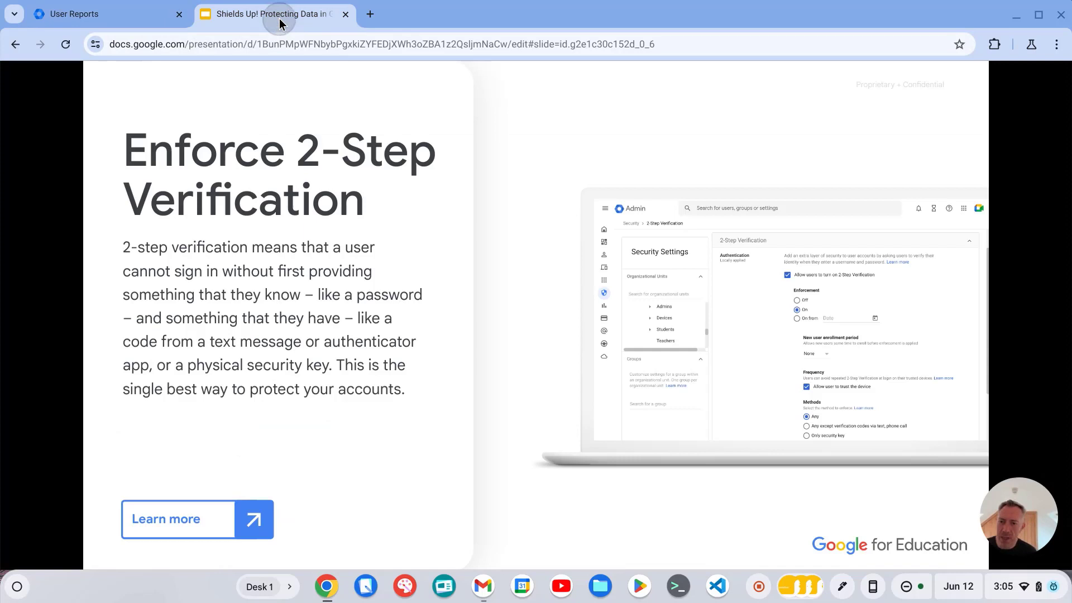
{"action": "left_click", "coordinate": [480, 127]}
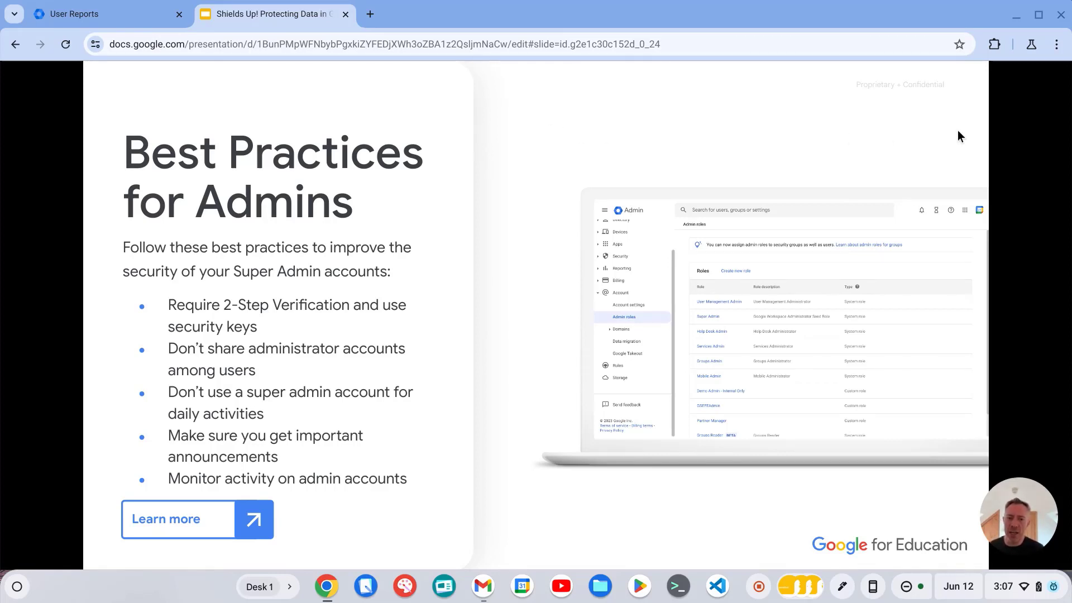
- Move from Best Practices for Admins to the Offboarding Securely slide
{"action": "left_click", "coordinate": [906, 145]}
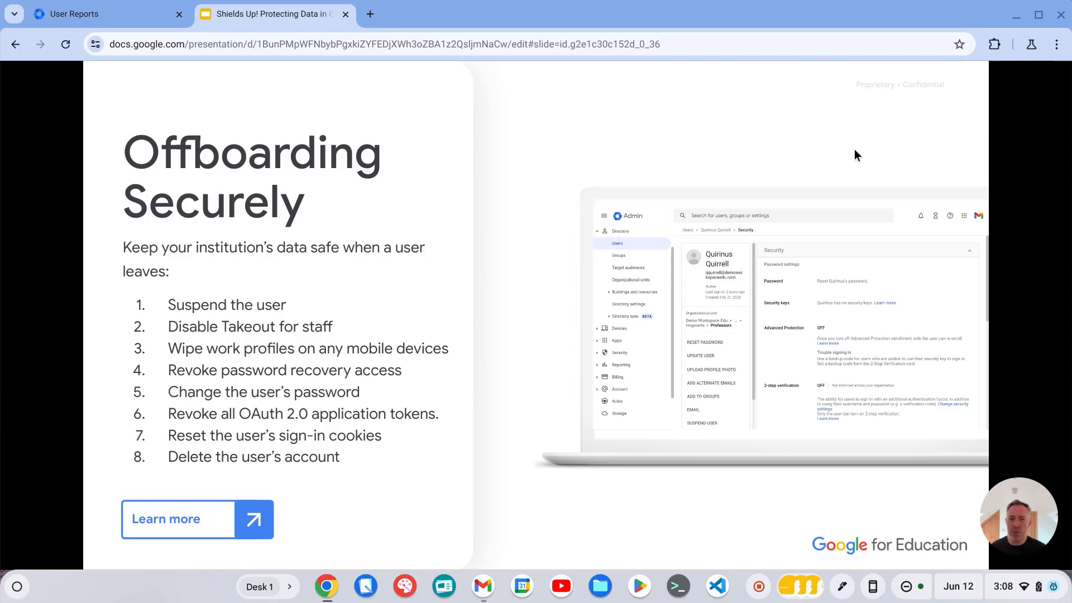
- Move from Offboarding Securely to the Validating Email Messages slide
{"action": "left_click", "coordinate": [855, 150]}
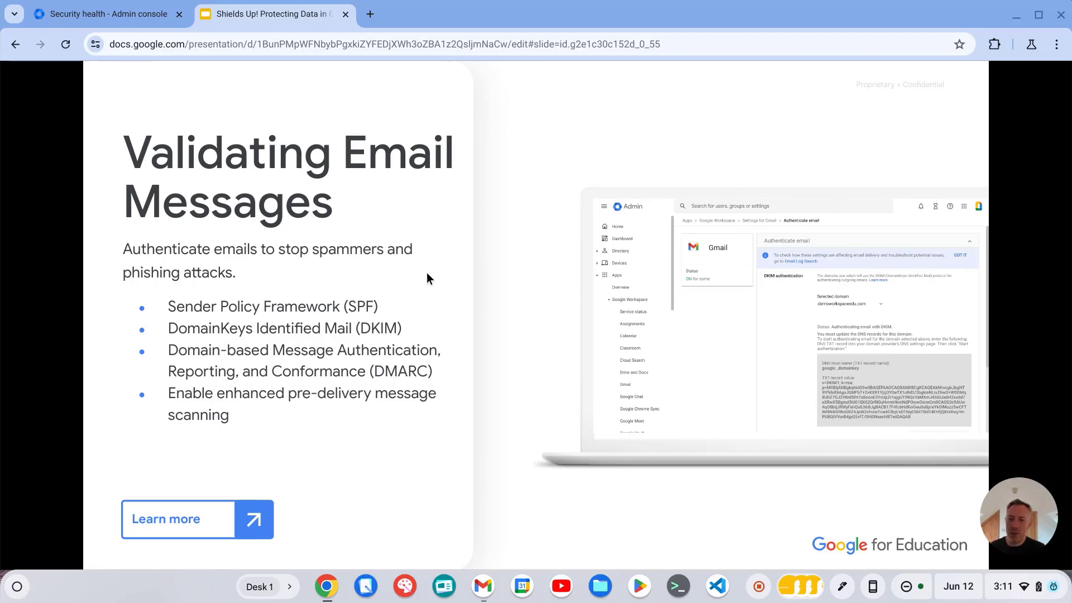
- Scroll through the email authentication checks on the Security Health page
{"action": "left_click", "coordinate": [132, 16]}
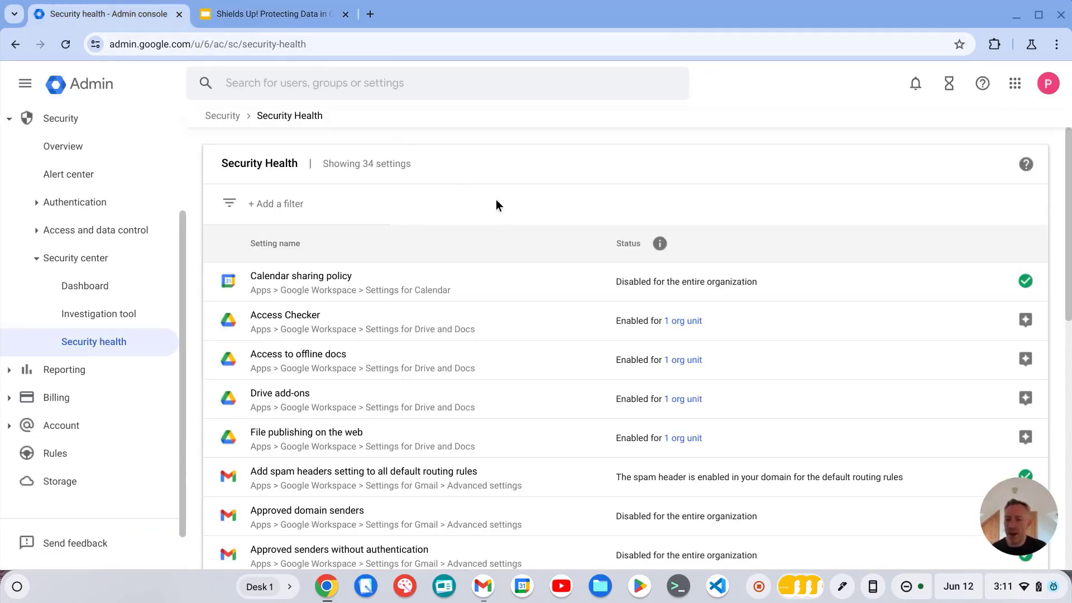
{"action": "scroll", "coordinate": [503, 312], "scroll_direction": "down", "scroll_amount": 3}
{"action": "scroll", "coordinate": [505, 254], "scroll_direction": "down", "scroll_amount": 5}
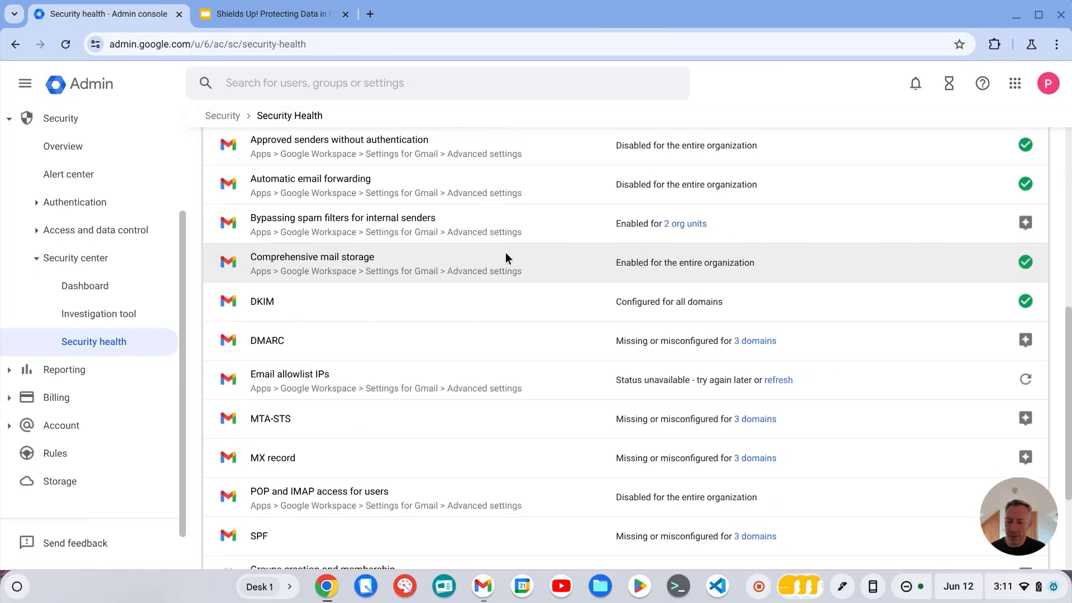
{"action": "scroll", "coordinate": [447, 231], "scroll_direction": "down", "scroll_amount": 1}
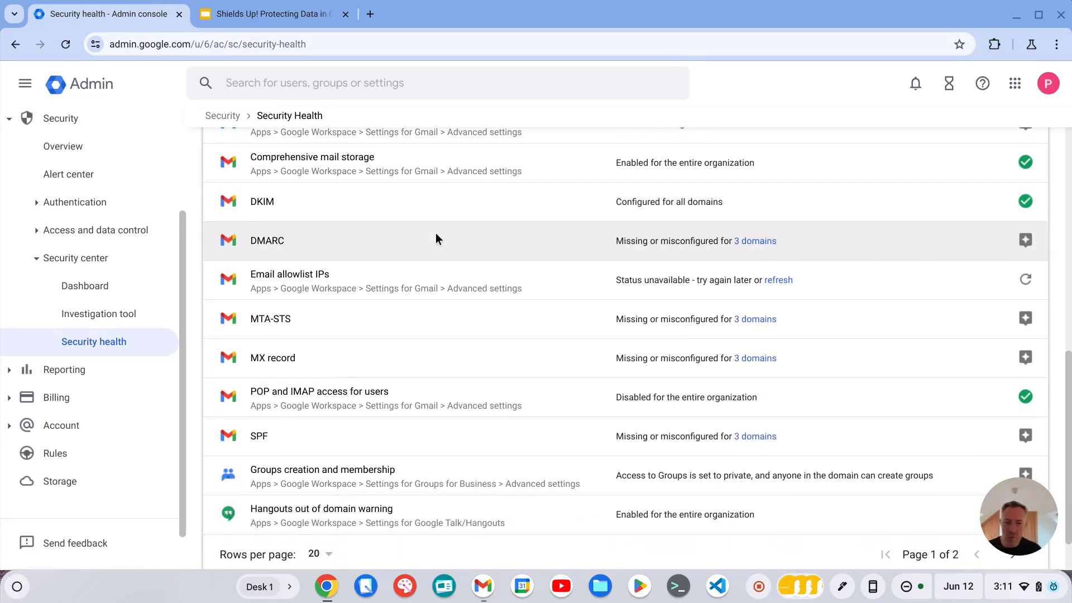
{"action": "scroll", "coordinate": [350, 246], "scroll_direction": "up", "scroll_amount": 4}
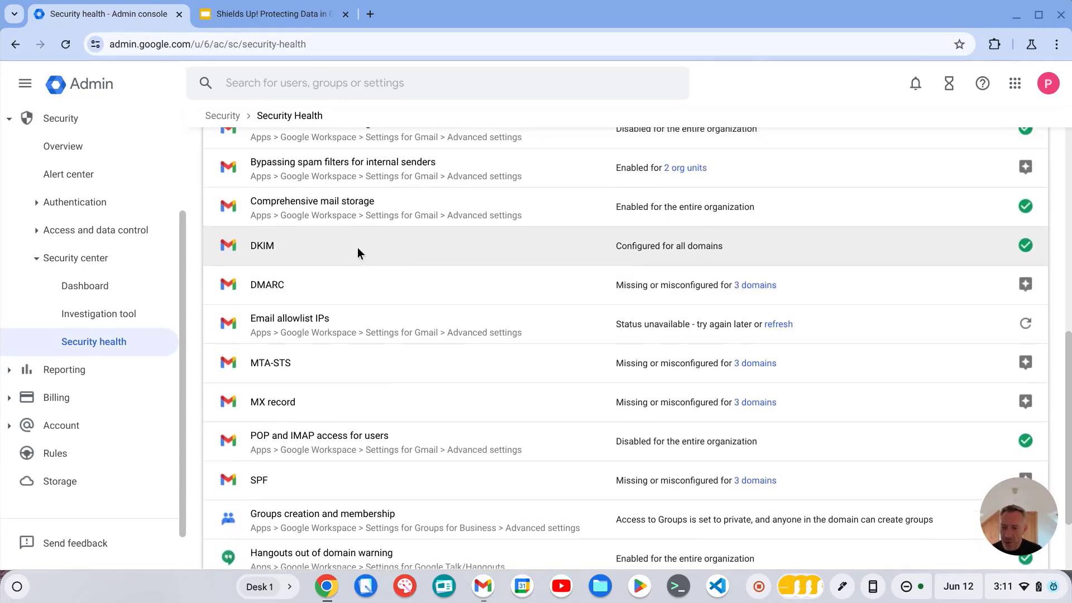
{"action": "scroll", "coordinate": [375, 260], "scroll_direction": "down", "scroll_amount": 3}
{"action": "scroll", "coordinate": [357, 268], "scroll_direction": "down", "scroll_amount": 1}
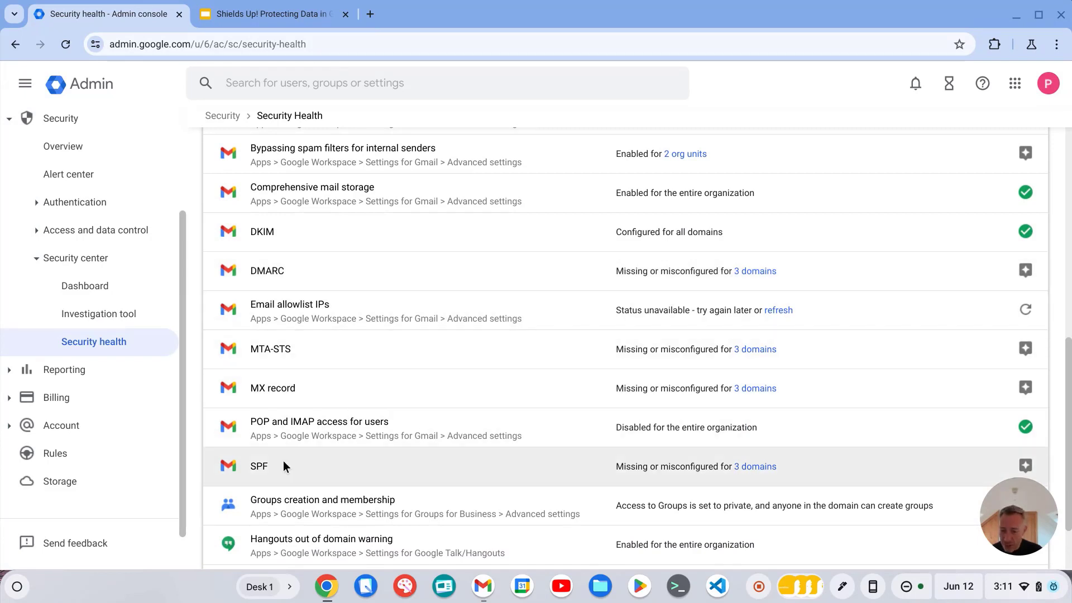
- Review the 3 domains missing SPF records and the DMARC fix recommendation
{"action": "left_click", "coordinate": [752, 468]}
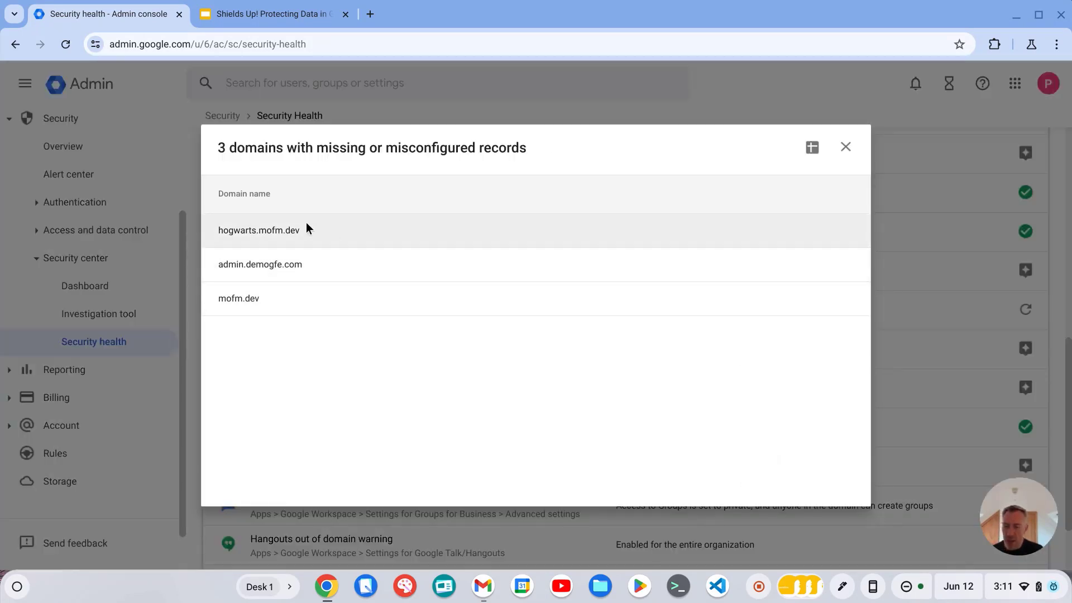
{"action": "left_click", "coordinate": [846, 147]}
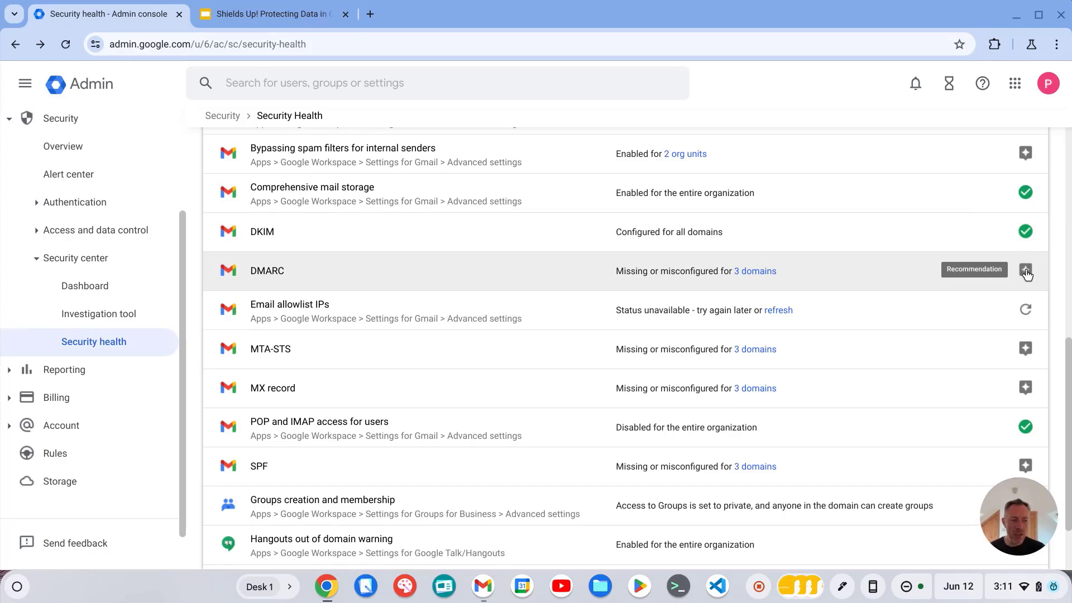
{"action": "left_click", "coordinate": [1026, 274]}
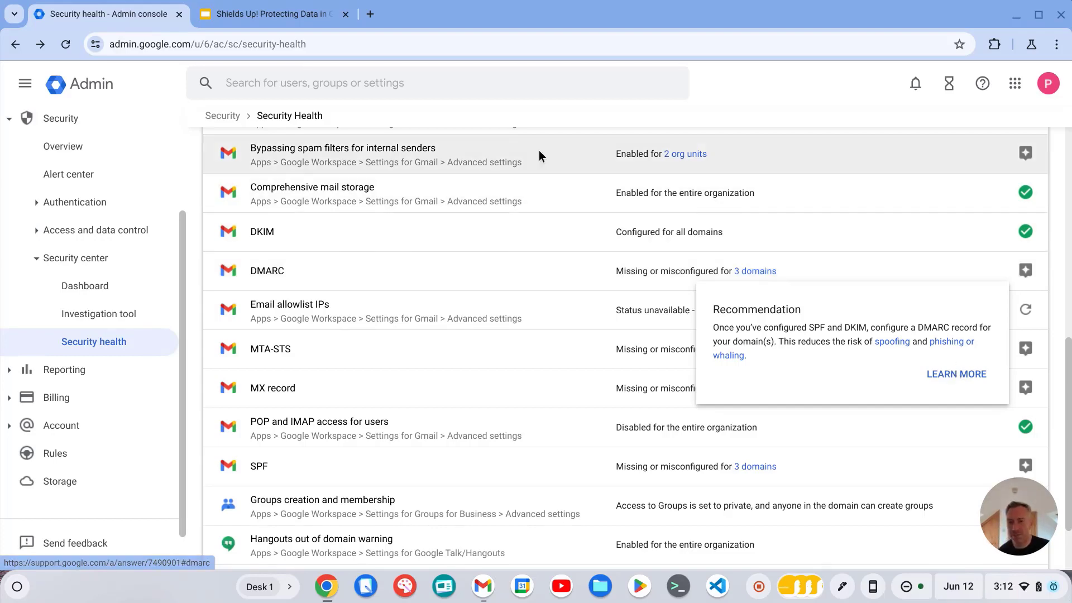
{"action": "left_click", "coordinate": [321, 16]}
- Present the Gmail safety features slide on phishing and malware protection
{"action": "left_click", "coordinate": [722, 198]}
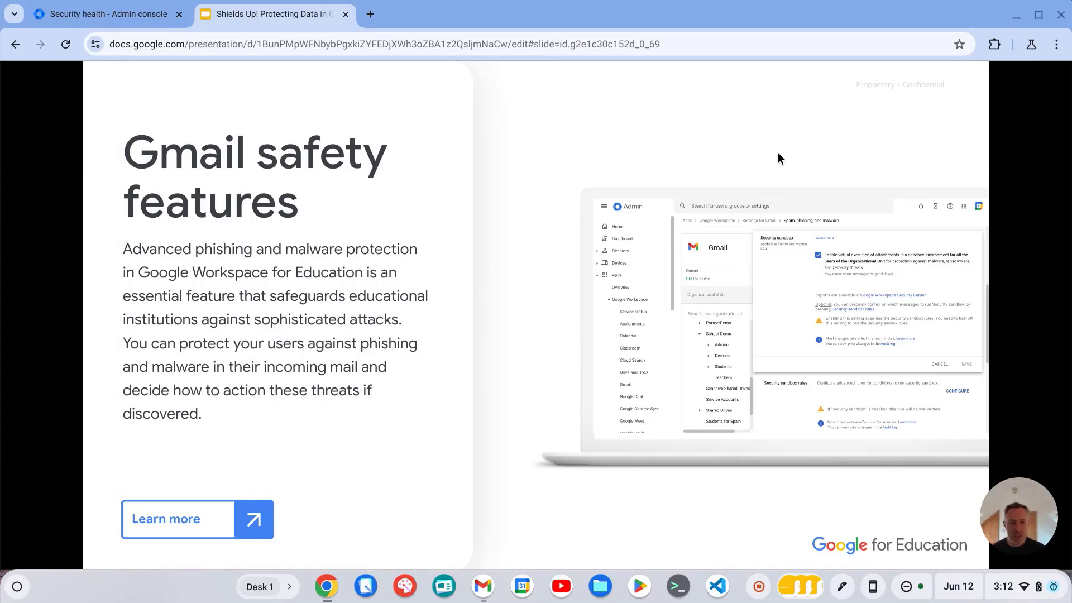
- Open Gmail's Safety settings under Apps > Google Workspace > Gmail
{"action": "left_click", "coordinate": [118, 17]}
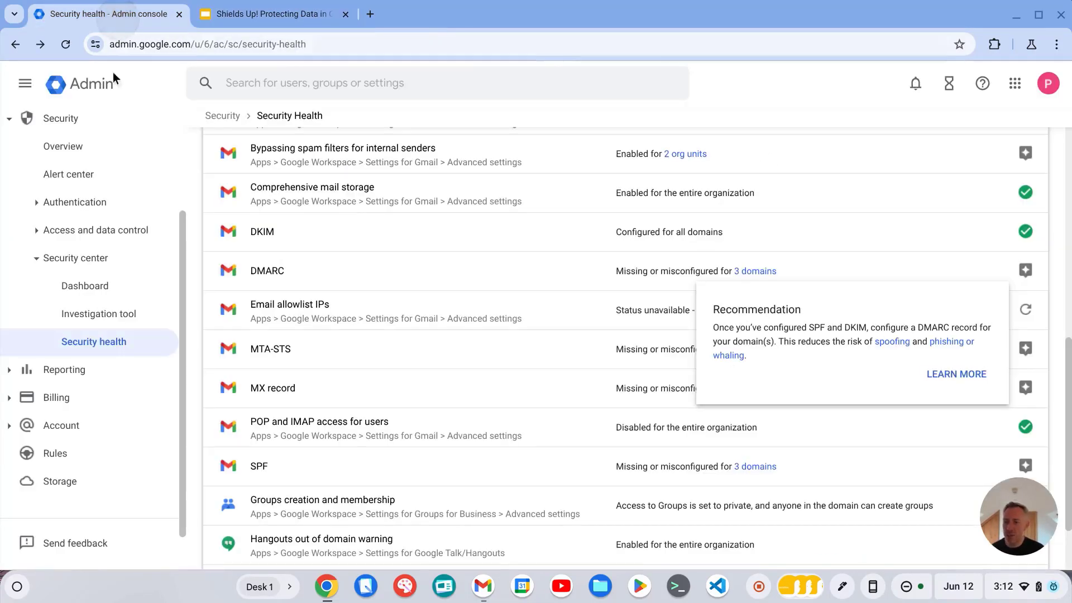
{"action": "scroll", "coordinate": [111, 246], "scroll_direction": "up", "scroll_amount": 3}
{"action": "left_click", "coordinate": [79, 239]}
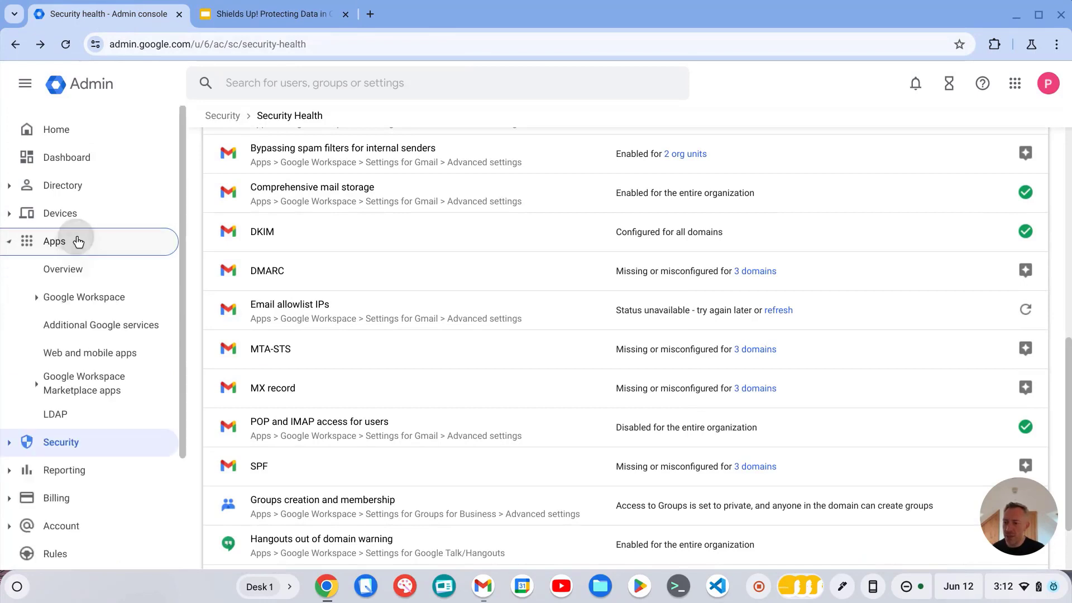
{"action": "left_click", "coordinate": [96, 304]}
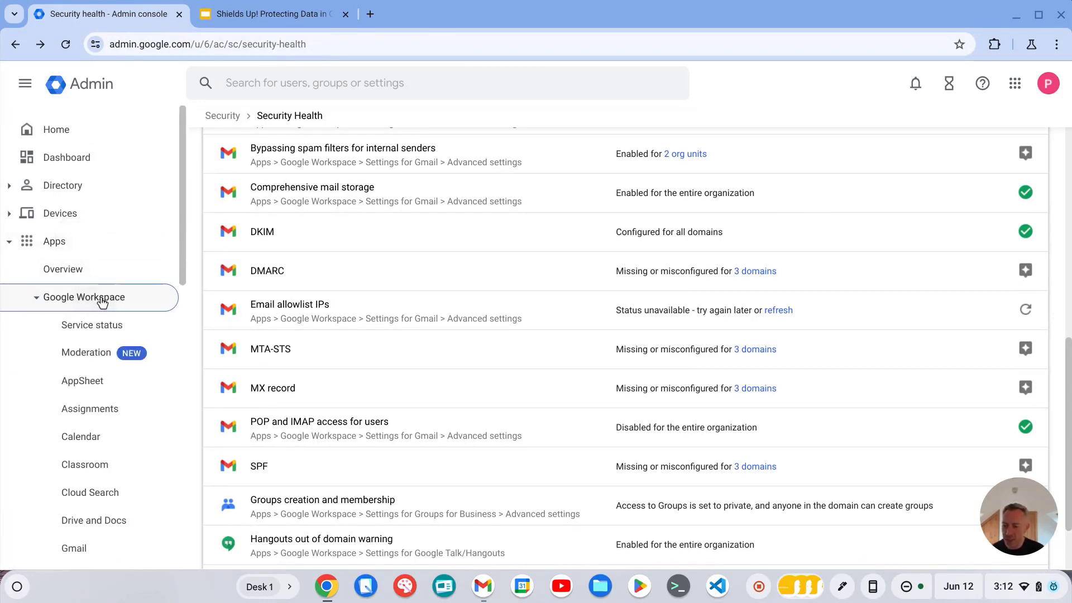
{"action": "left_click", "coordinate": [98, 441]}
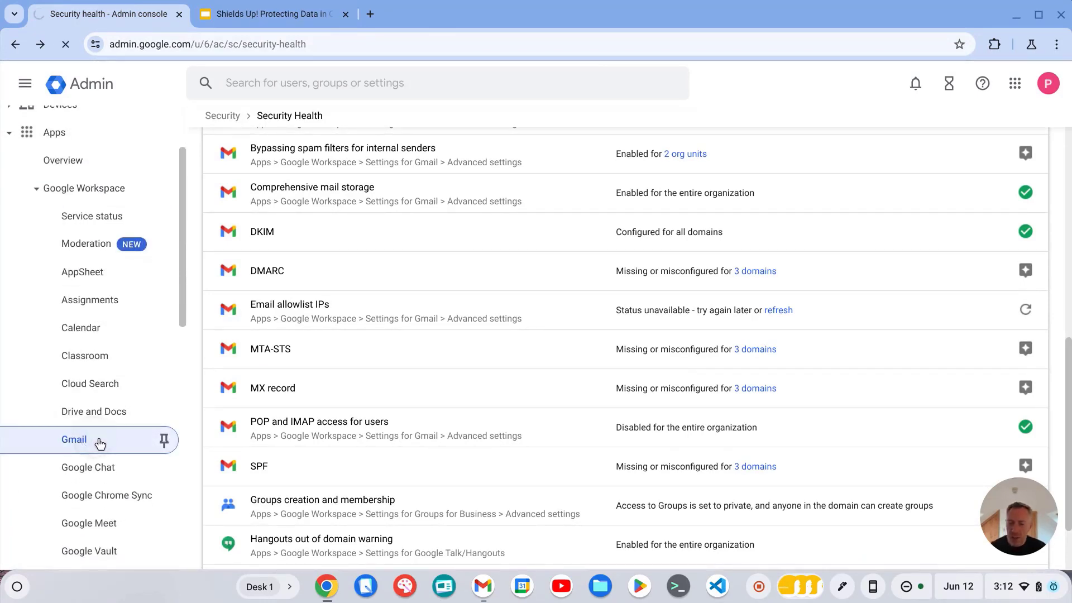
{"action": "scroll", "coordinate": [575, 278], "scroll_direction": "down", "scroll_amount": 7}
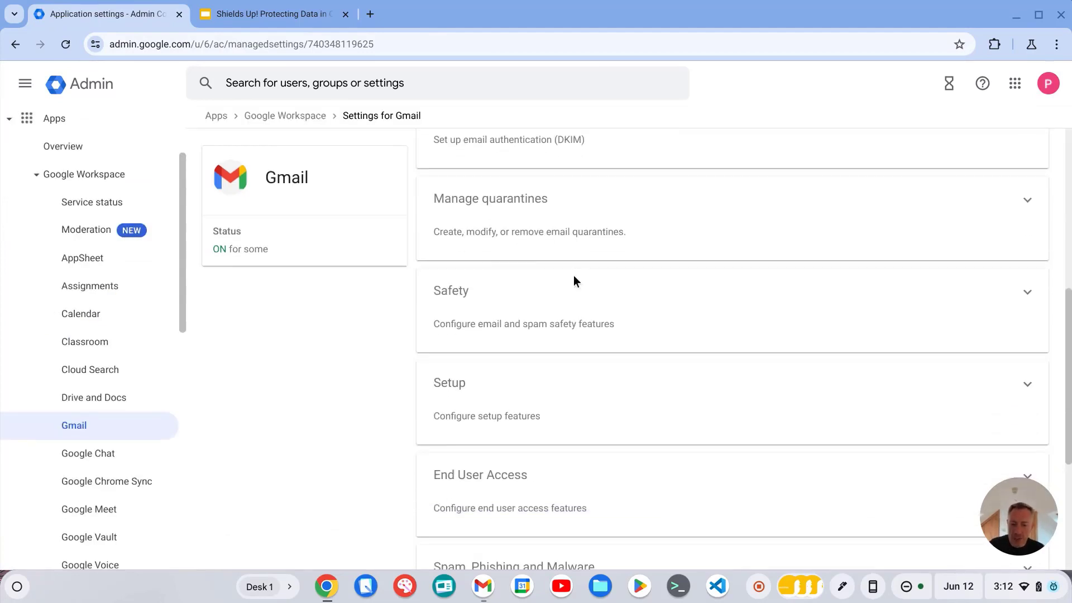
{"action": "left_click", "coordinate": [558, 301]}
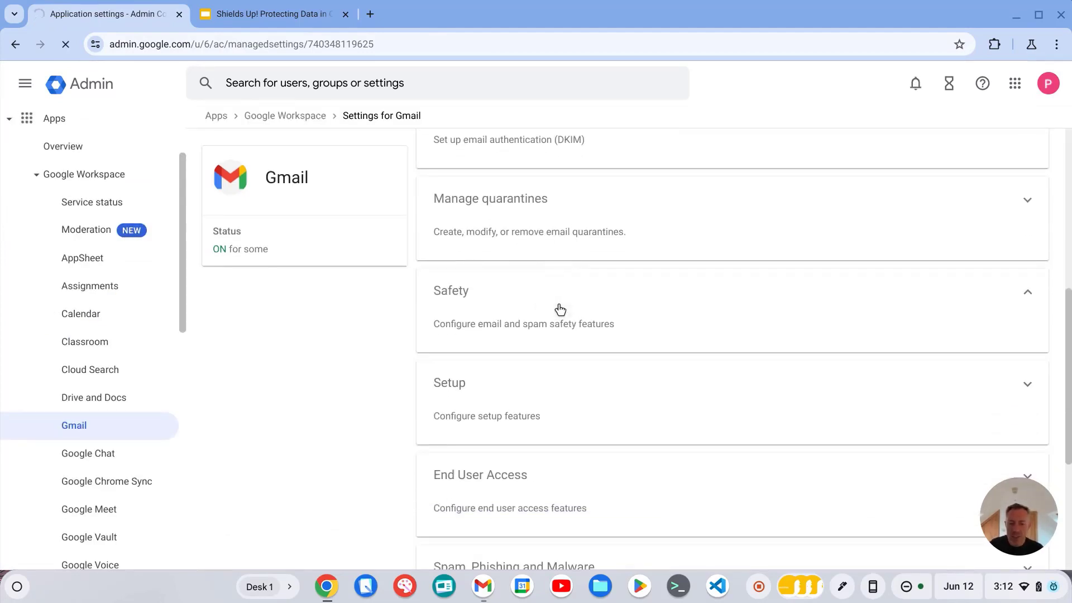
- Expand the attachment, links and external images, and spoofing and authentication sections for editing
{"action": "left_click", "coordinate": [499, 362]}
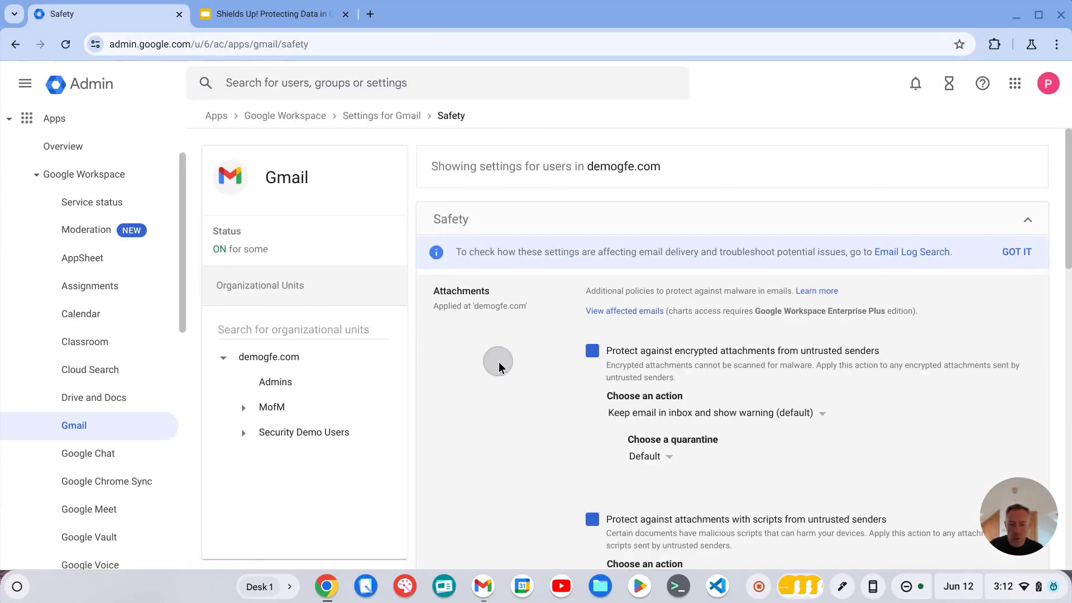
{"action": "scroll", "coordinate": [762, 343], "scroll_direction": "down", "scroll_amount": 4}
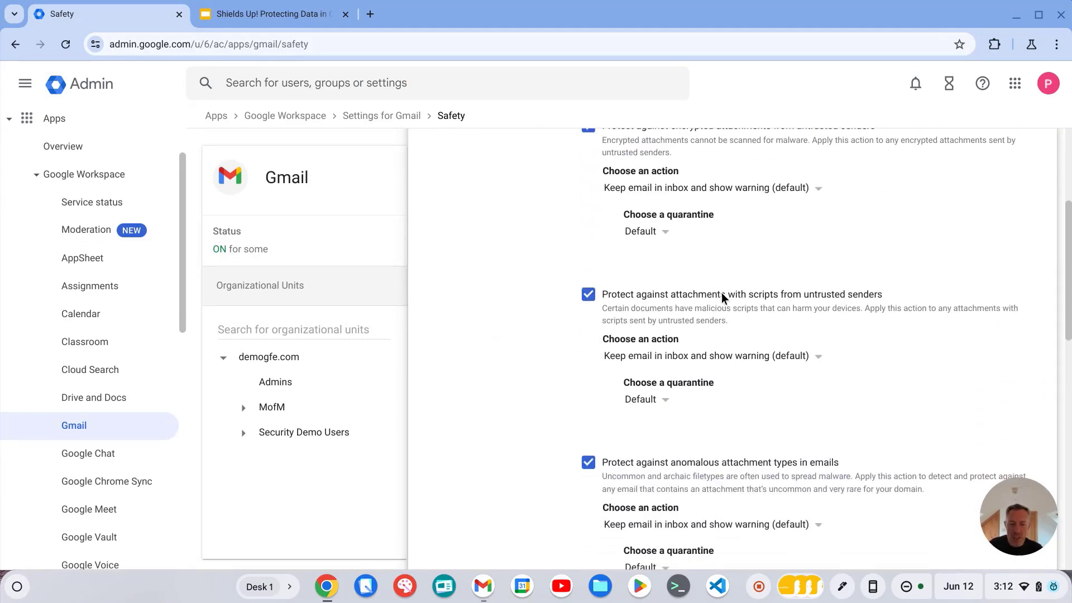
{"action": "scroll", "coordinate": [722, 294], "scroll_direction": "up", "scroll_amount": 3}
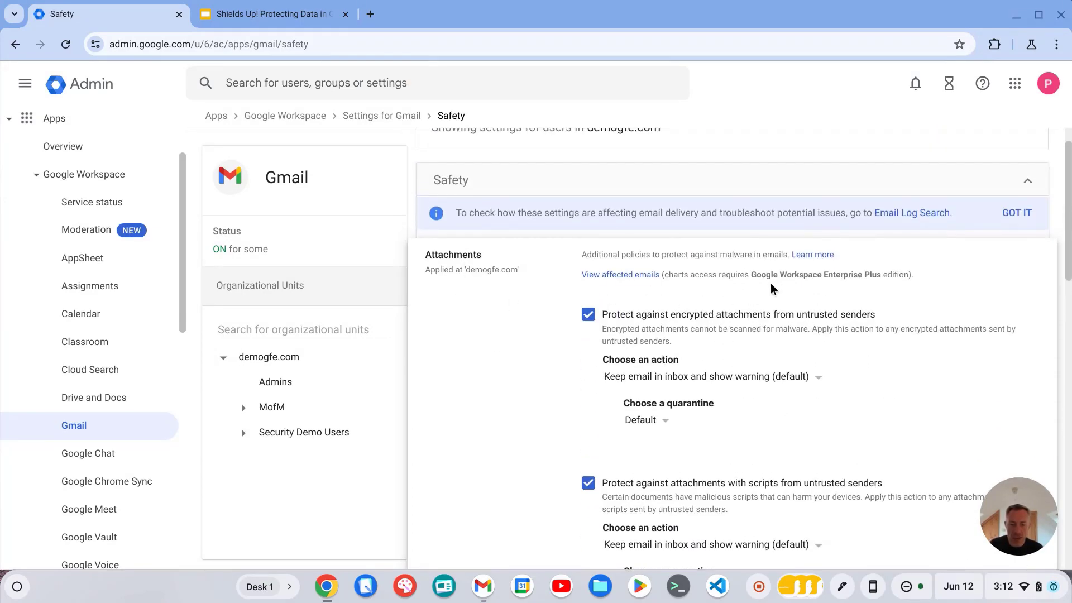
{"action": "scroll", "coordinate": [749, 286], "scroll_direction": "down", "scroll_amount": 4}
{"action": "scroll", "coordinate": [748, 281], "scroll_direction": "down", "scroll_amount": 8}
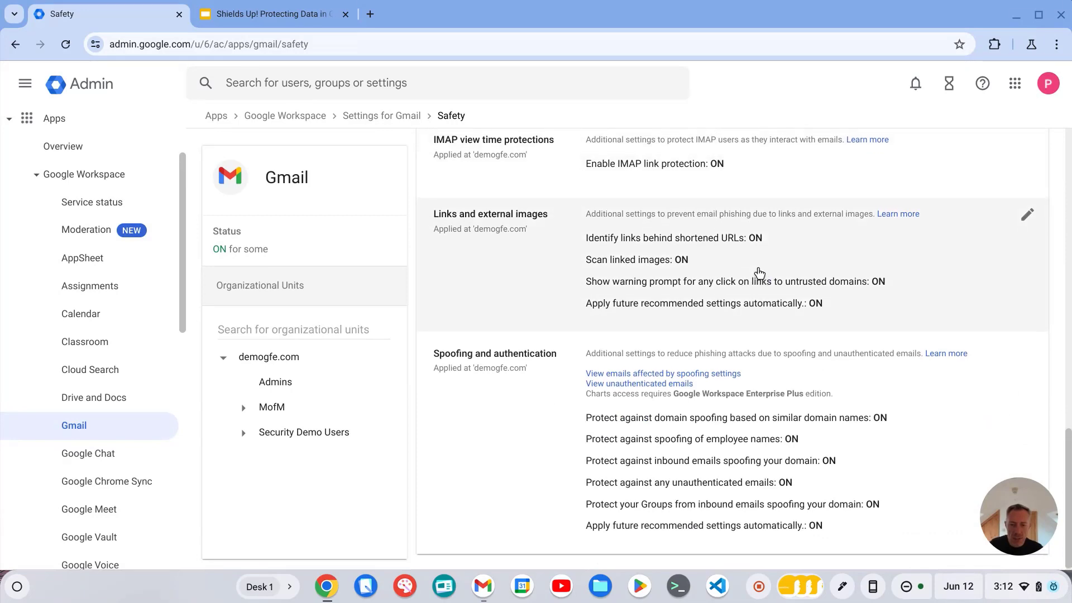
{"action": "scroll", "coordinate": [671, 277], "scroll_direction": "up", "scroll_amount": 1}
{"action": "left_click", "coordinate": [471, 279]}
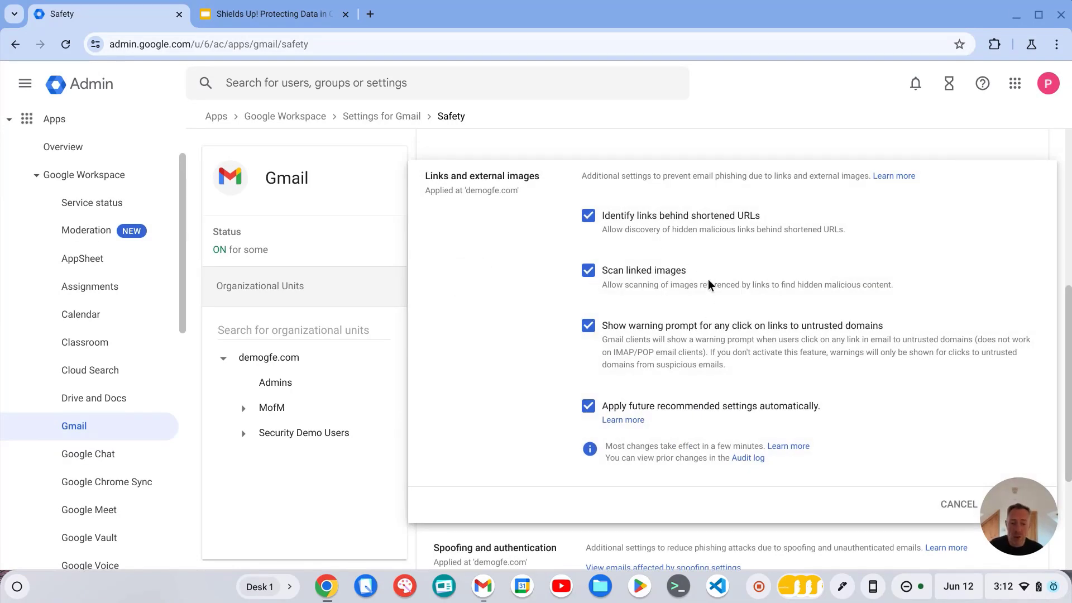
{"action": "scroll", "coordinate": [803, 277], "scroll_direction": "down", "scroll_amount": 4}
{"action": "left_click", "coordinate": [512, 424]}
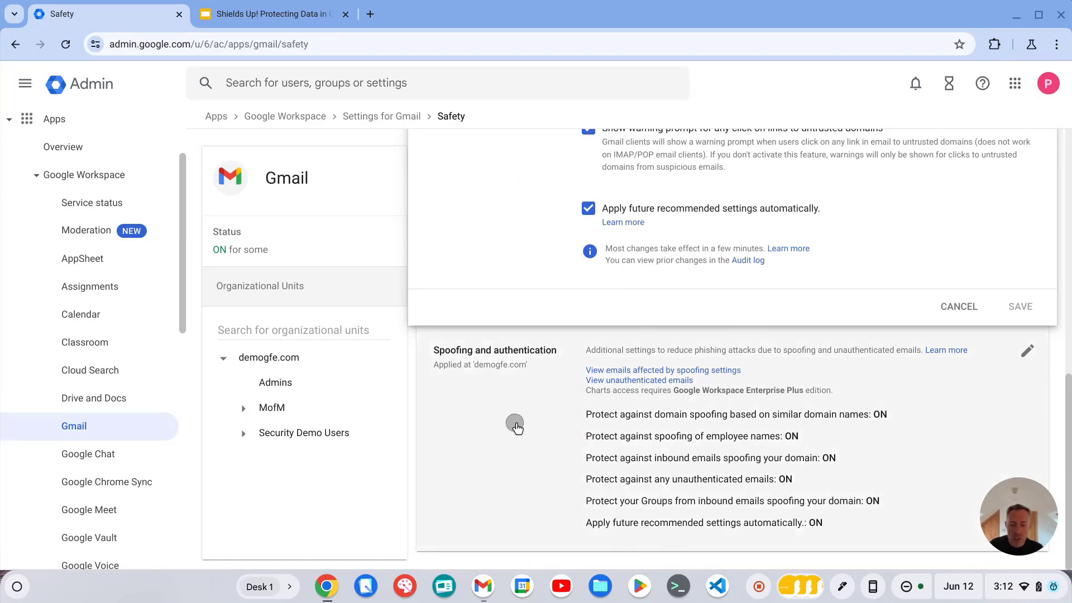
- Check the similar-domain spoofing action choices and keep the default inbox-with-warning action
{"action": "scroll", "coordinate": [821, 314], "scroll_direction": "up", "scroll_amount": 4}
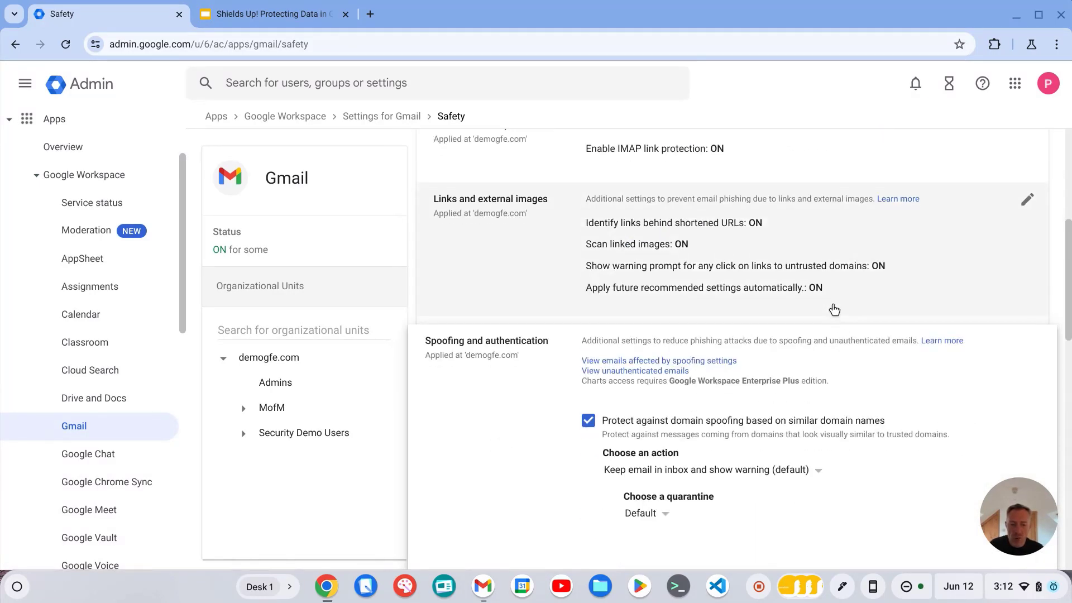
{"action": "scroll", "coordinate": [835, 309], "scroll_direction": "down", "scroll_amount": 9}
{"action": "scroll", "coordinate": [836, 310], "scroll_direction": "up", "scroll_amount": 5}
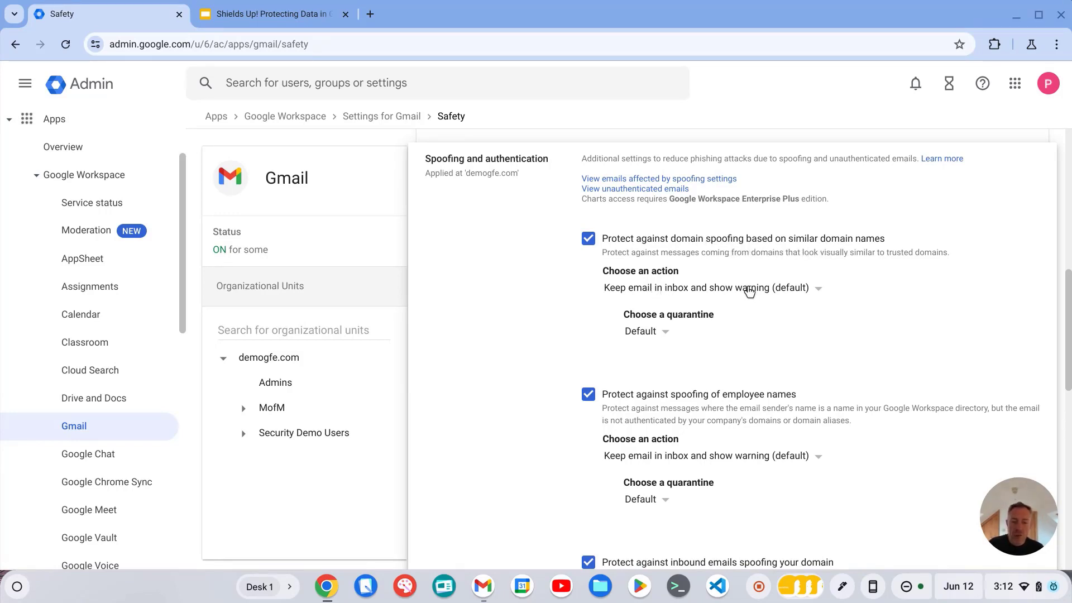
{"action": "left_click", "coordinate": [744, 287]}
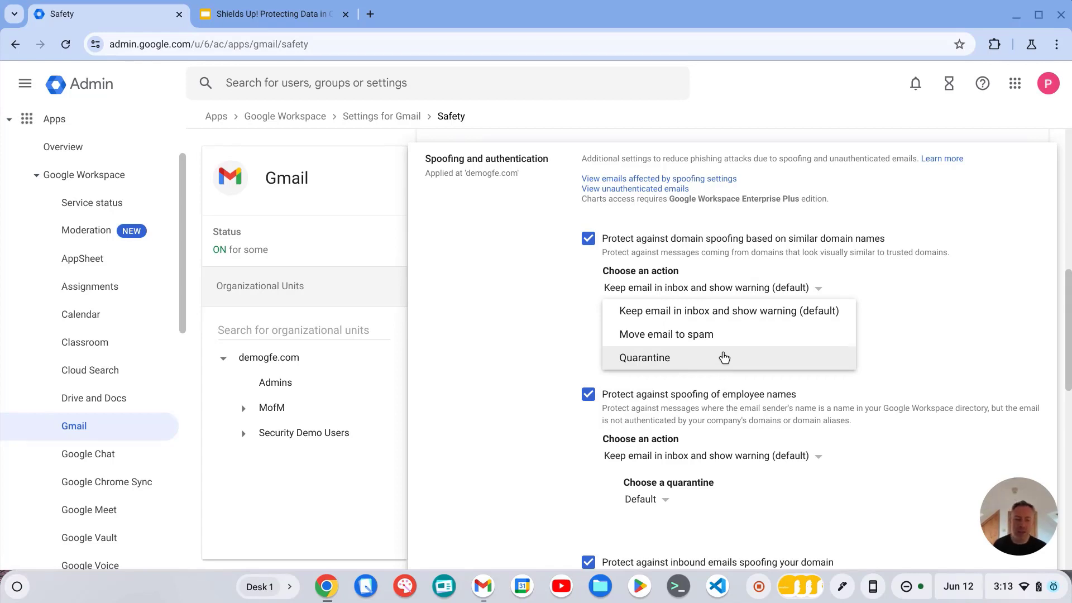
{"action": "left_click", "coordinate": [965, 353]}
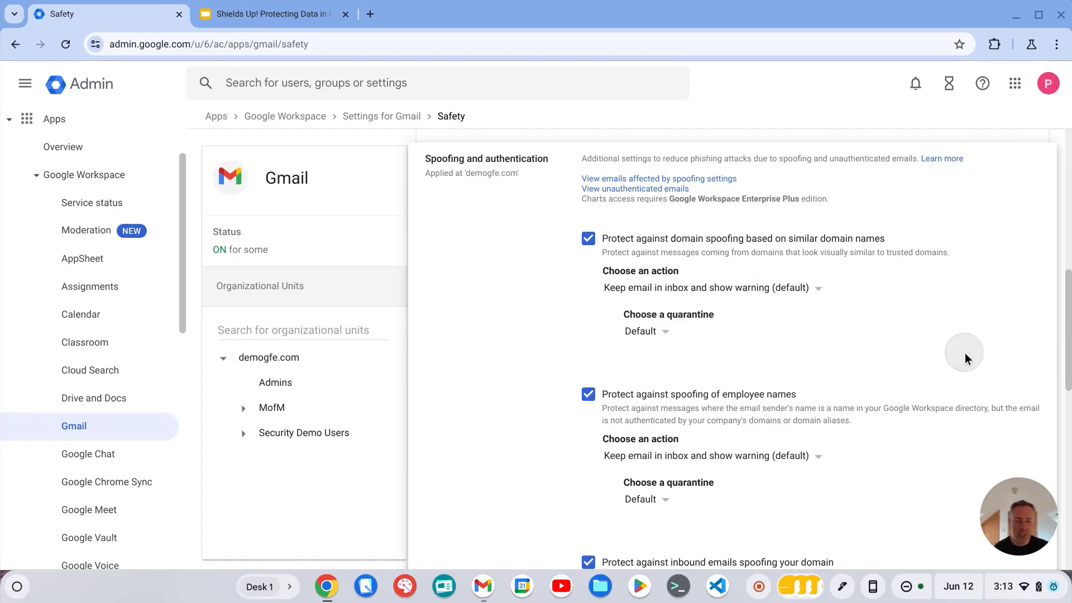
- Look over the remaining spoofing options, then open the Attachments settings for editing
{"action": "scroll", "coordinate": [963, 353], "scroll_direction": "down", "scroll_amount": 3}
{"action": "scroll", "coordinate": [942, 349], "scroll_direction": "down", "scroll_amount": 3}
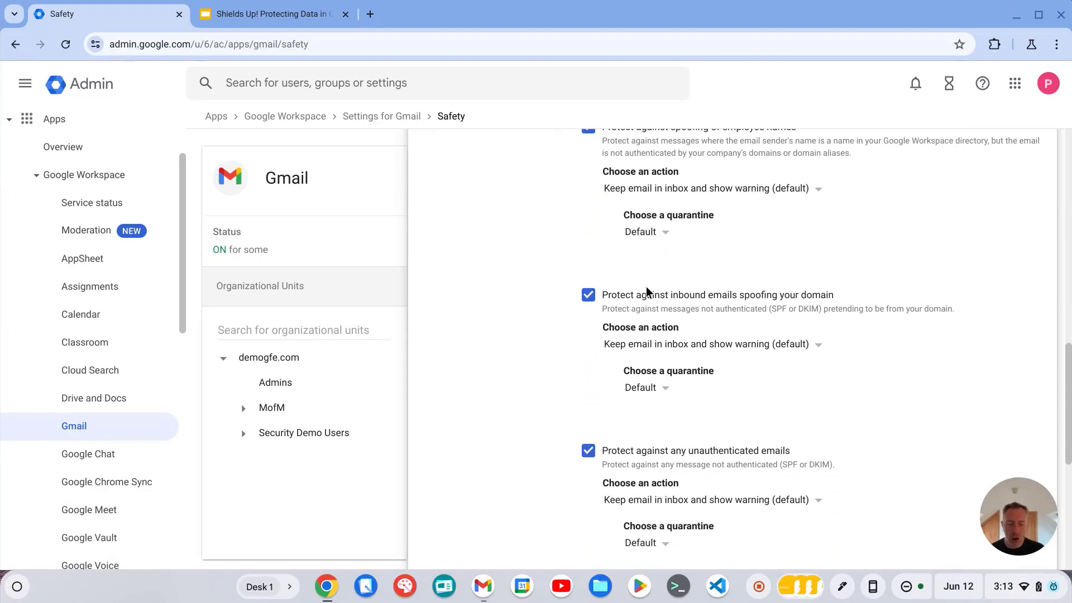
{"action": "scroll", "coordinate": [621, 352], "scroll_direction": "down", "scroll_amount": 4}
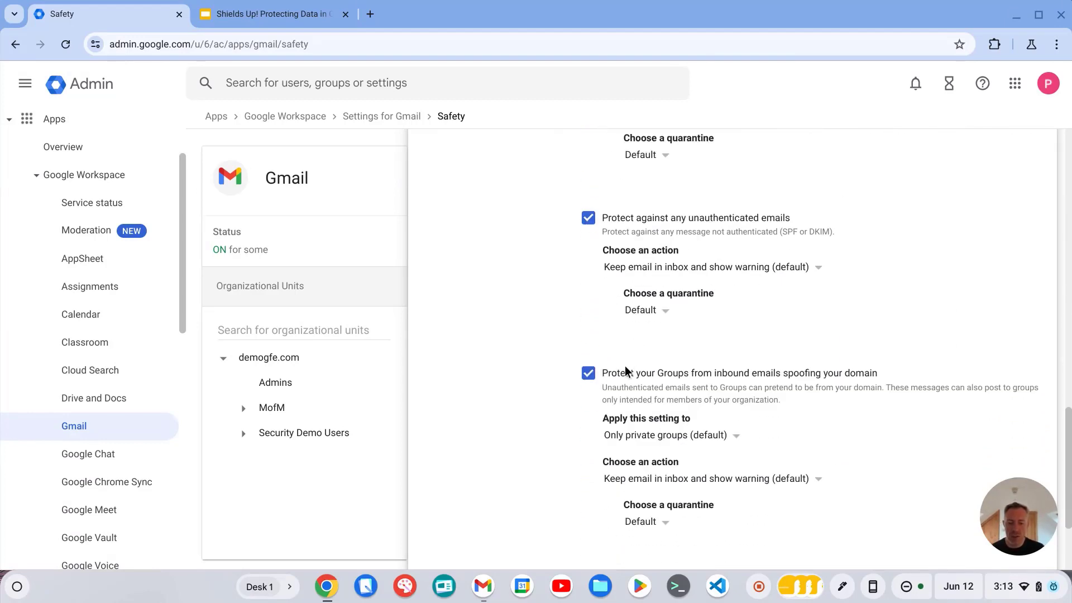
{"action": "scroll", "coordinate": [625, 366], "scroll_direction": "up", "scroll_amount": 15}
{"action": "scroll", "coordinate": [628, 363], "scroll_direction": "up", "scroll_amount": 2}
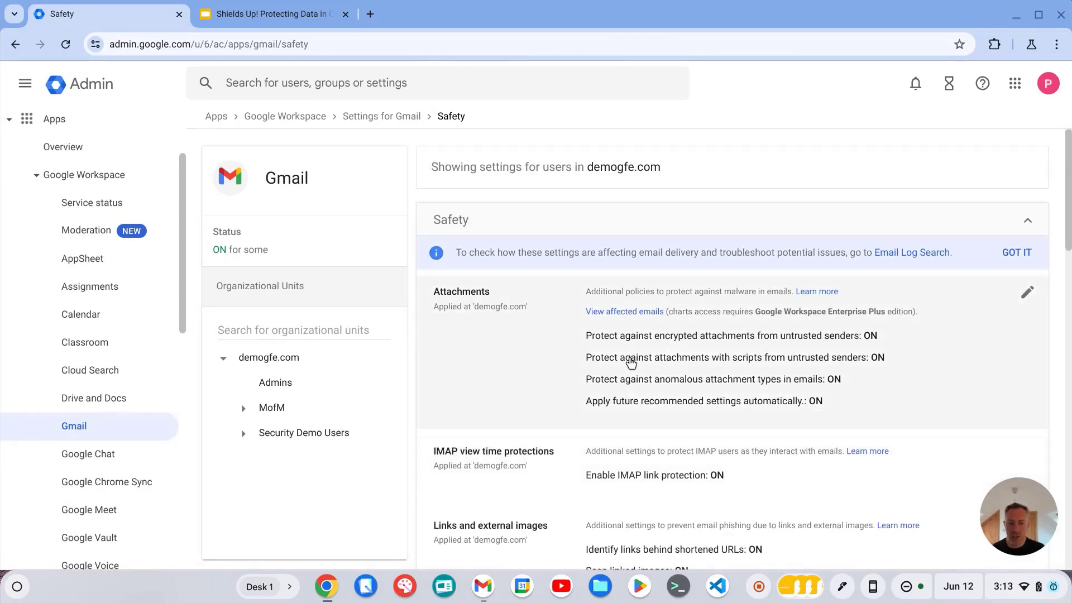
{"action": "left_click", "coordinate": [507, 341]}
- Advance the slides to Third-party app access, then return to the Gmail Safety settings
{"action": "left_click", "coordinate": [248, 17]}
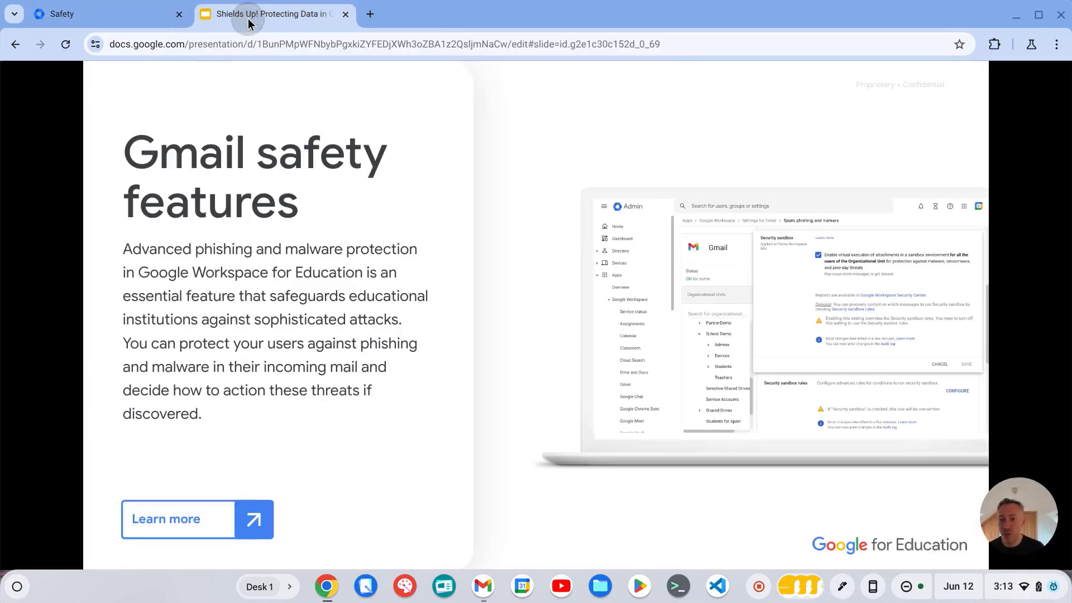
{"action": "left_click", "coordinate": [825, 208]}
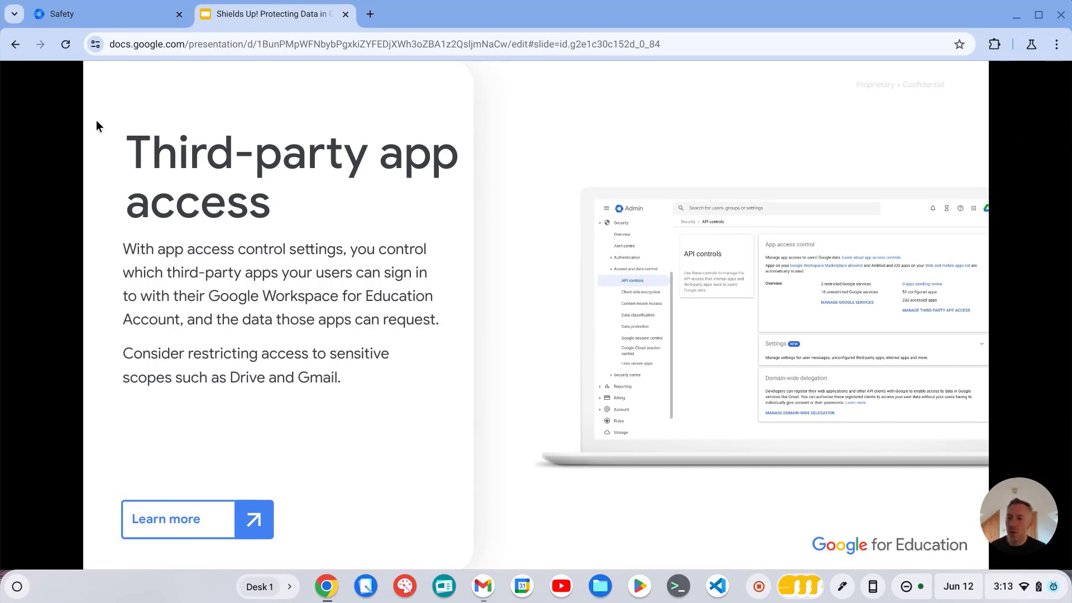
{"action": "left_click", "coordinate": [72, 14]}
- Go to Security > Access and data control > API controls and review its one configured third-party app
{"action": "scroll", "coordinate": [78, 196], "scroll_direction": "up", "scroll_amount": 2}
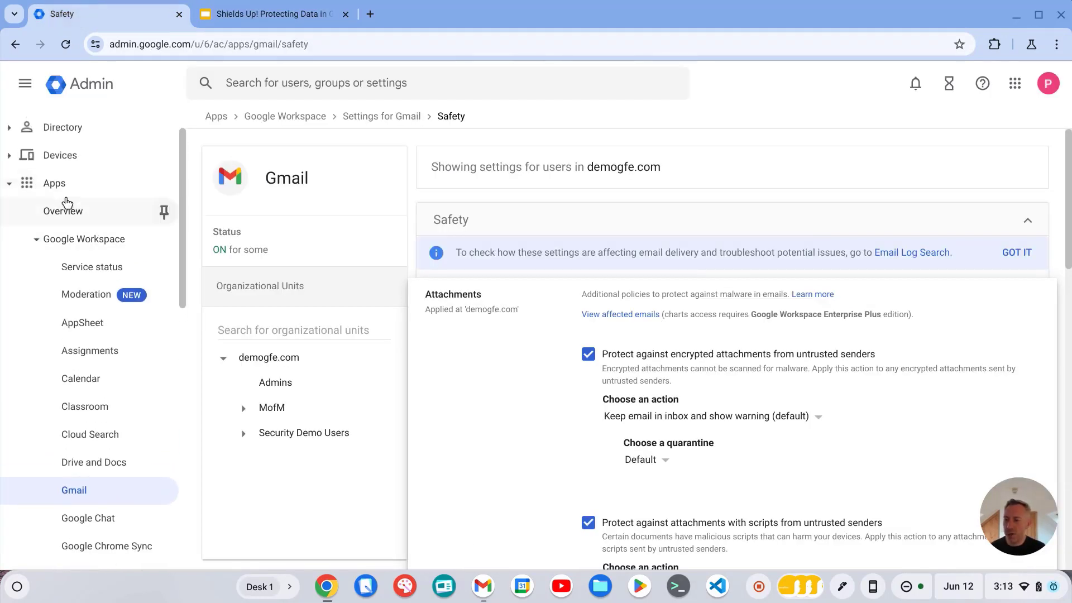
{"action": "left_click", "coordinate": [65, 182]}
{"action": "left_click", "coordinate": [79, 271]}
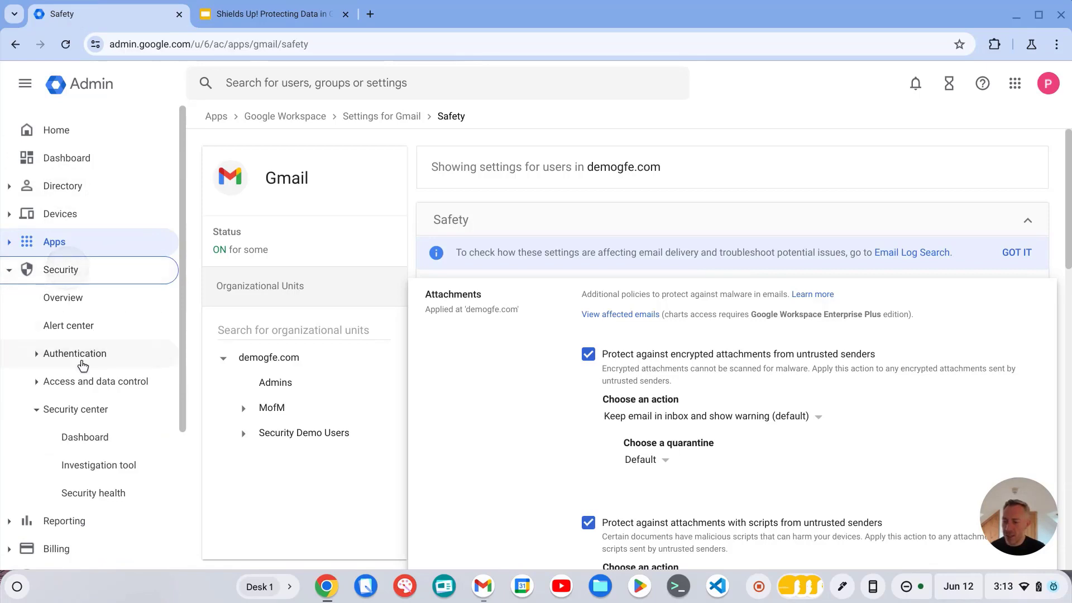
{"action": "left_click", "coordinate": [86, 411]}
{"action": "left_click", "coordinate": [87, 382]}
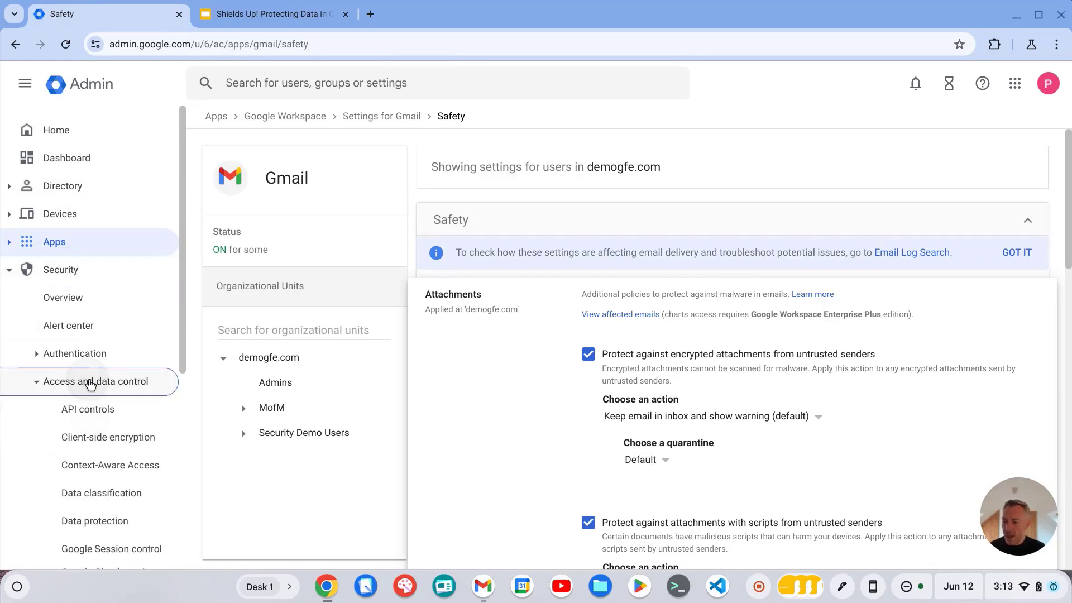
{"action": "left_click", "coordinate": [89, 411]}
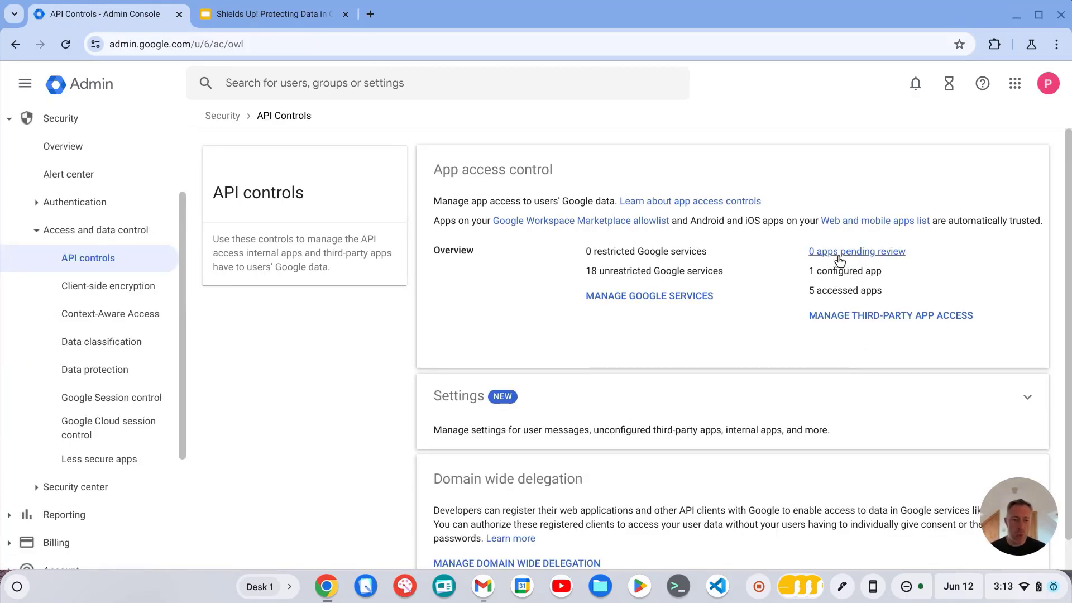
{"action": "left_click", "coordinate": [907, 314]}
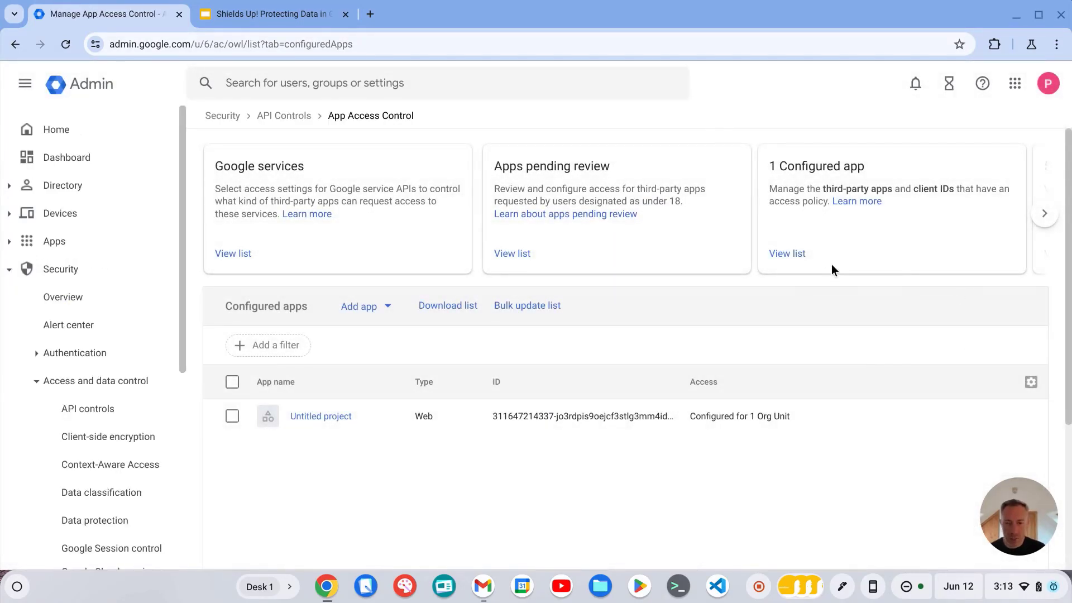
{"action": "left_click", "coordinate": [291, 119]}
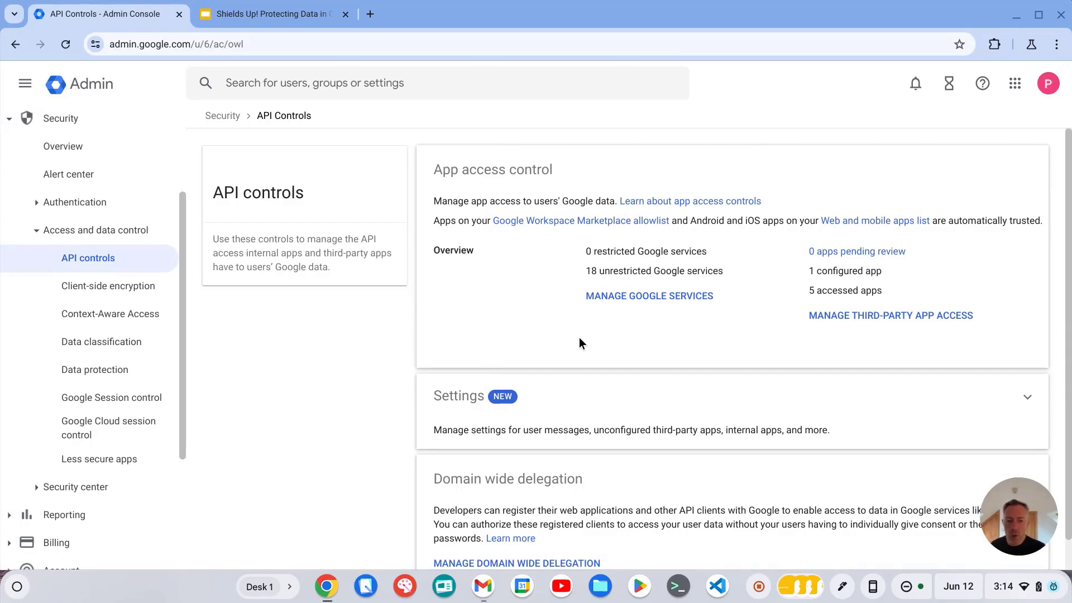
- List the 18 Google services' third-party API access, all Unrestricted, with Drive accessed by 3 apps
{"action": "left_click", "coordinate": [622, 296]}
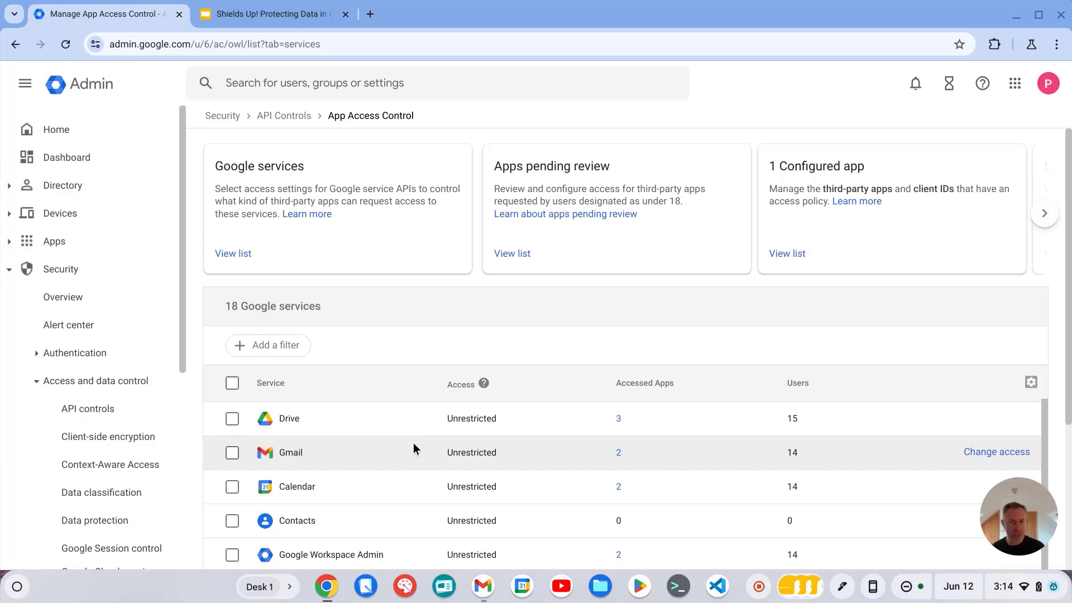
- Return to the presentation's Third-party app access slide in Google Slides
{"action": "left_click", "coordinate": [305, 20]}
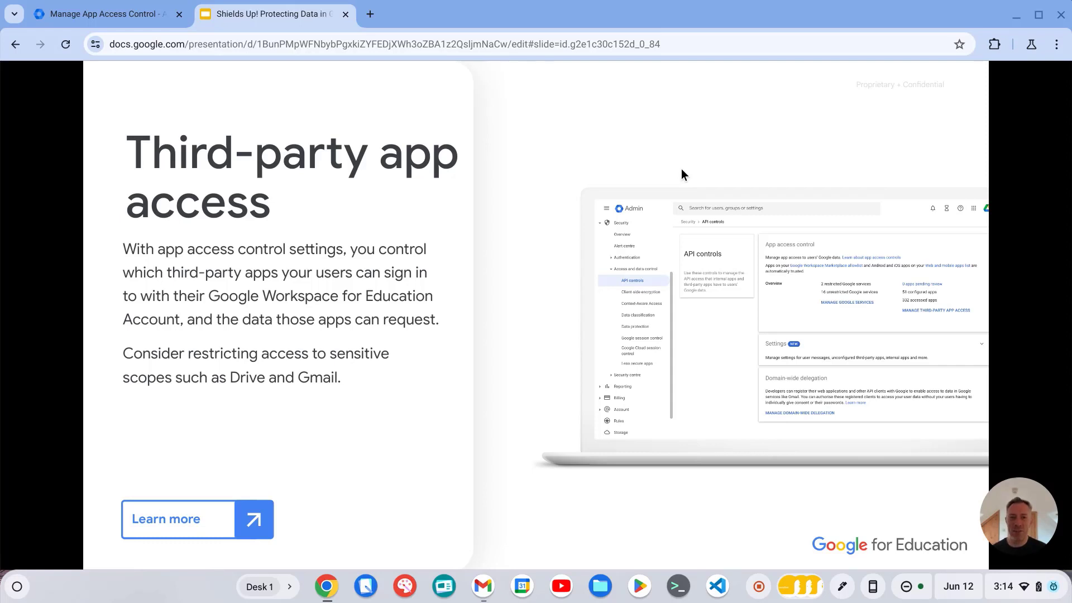